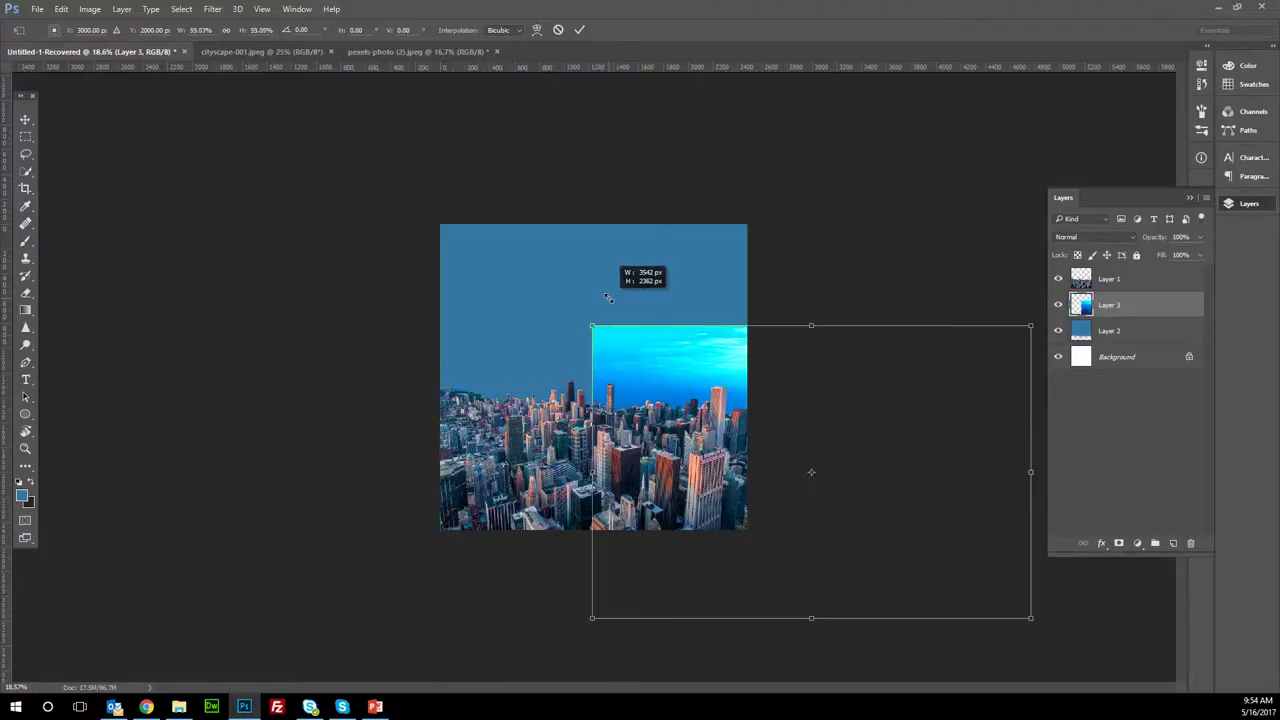
# Step: Move the water layer to the canvas's top-left corner and scale it down to fit
pyautogui.moveTo(601, 324); pyautogui.dragTo(495, 262)
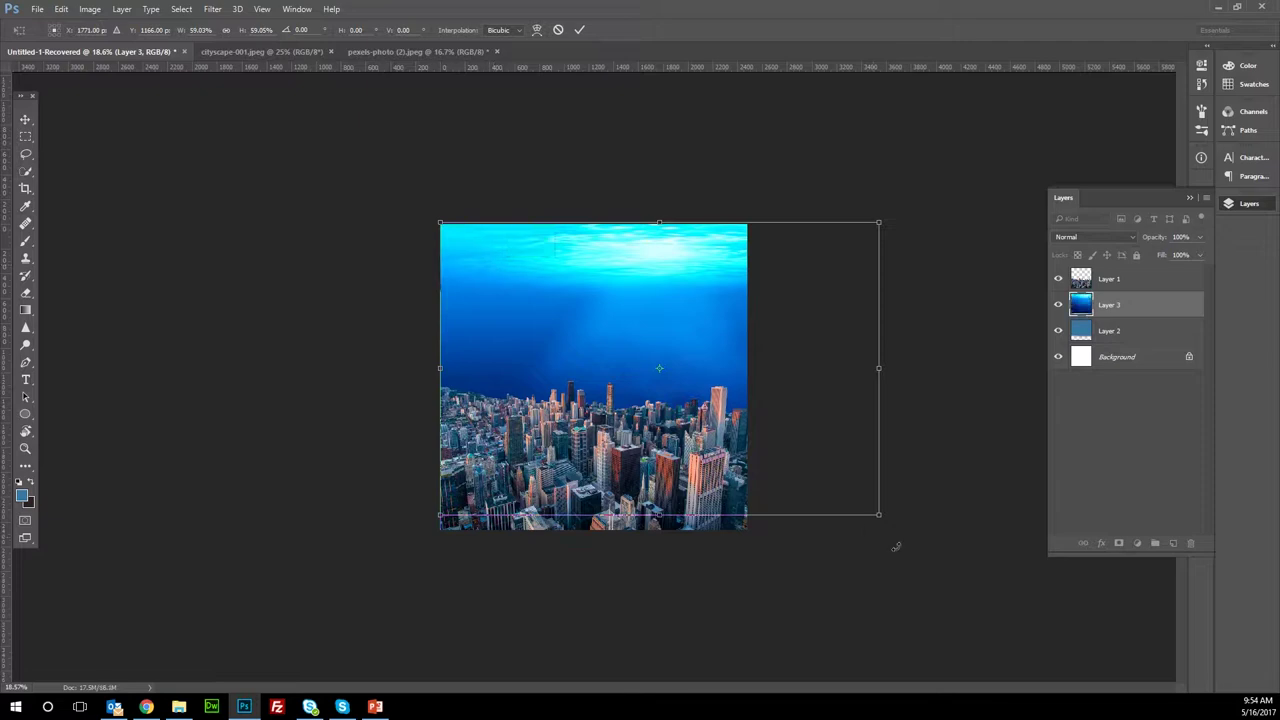
pyautogui.moveTo(877, 514); pyautogui.dragTo(752, 428)
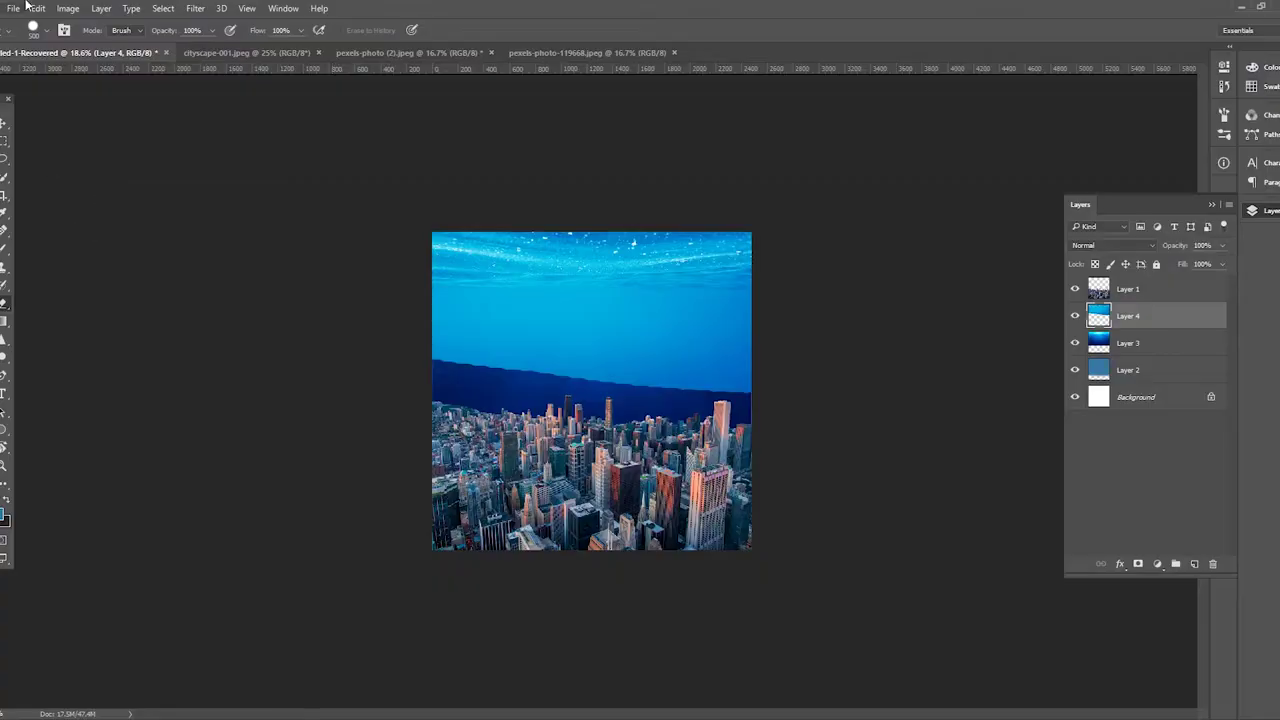
# Step: Set a 0% hardness brush and softly erase the diver photo's top-left edge
pyautogui.click(45, 34)
pyautogui.press('Return')
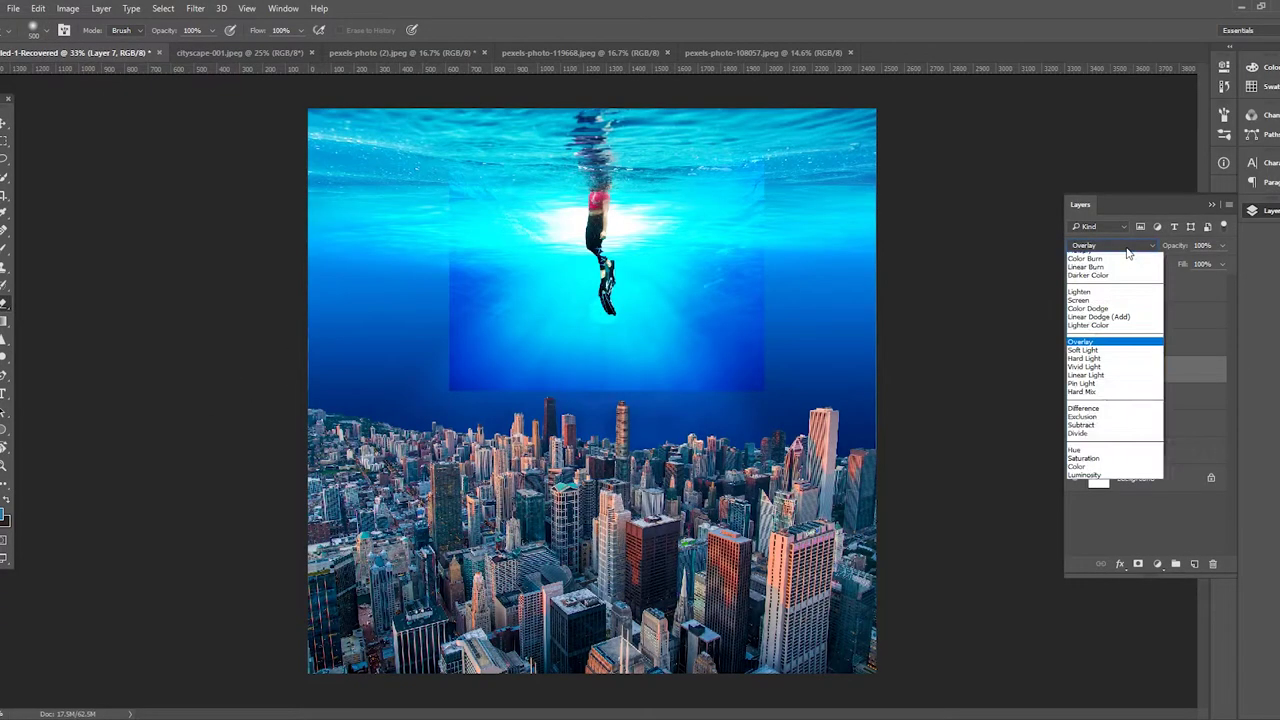
pyautogui.moveTo(505, 187); pyautogui.dragTo(461, 240)
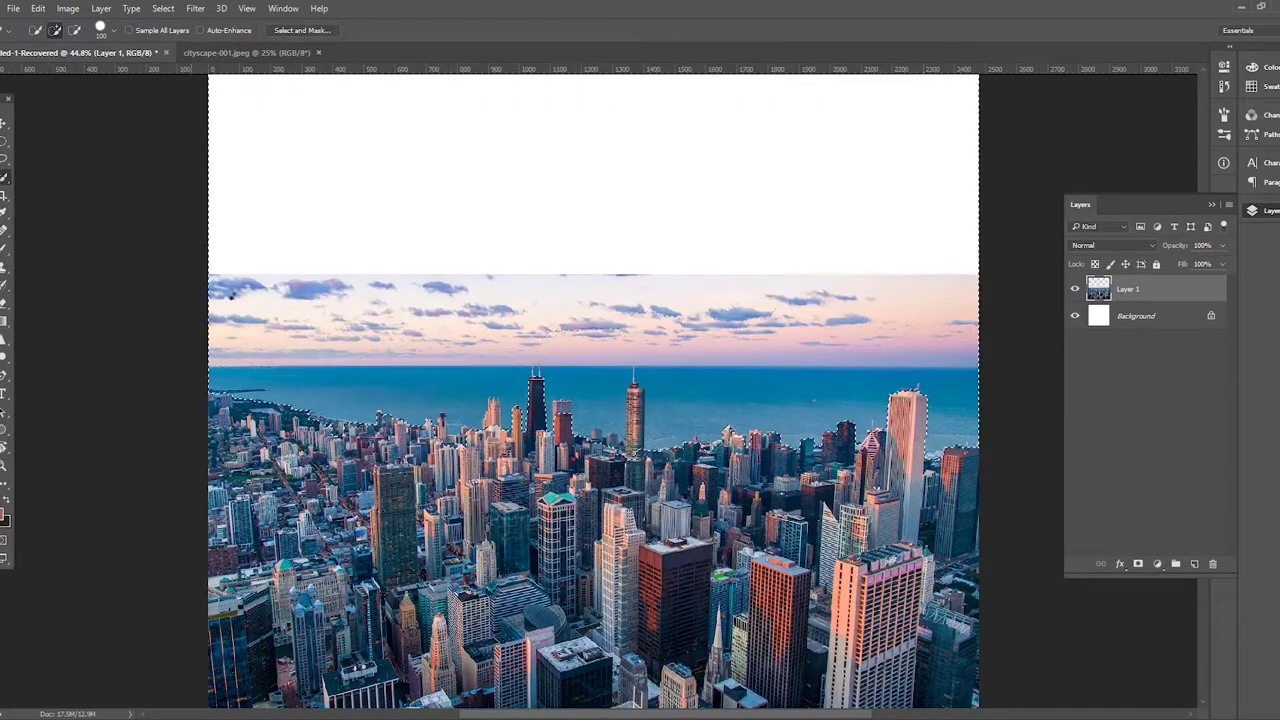
# Step: Quick-select the skyline buildings from left to right, including those near the waterline
pyautogui.scroll(5, 590, 490)
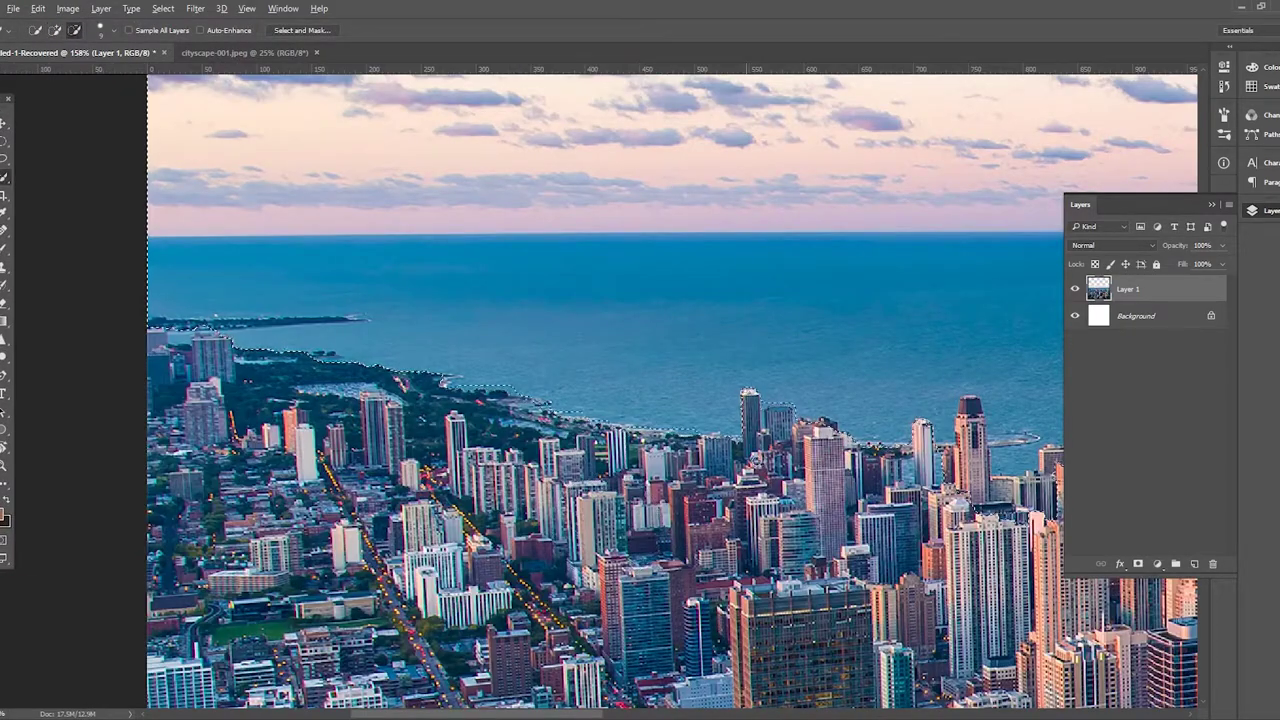
pyautogui.moveTo(400, 392); pyautogui.dragTo(770, 408)
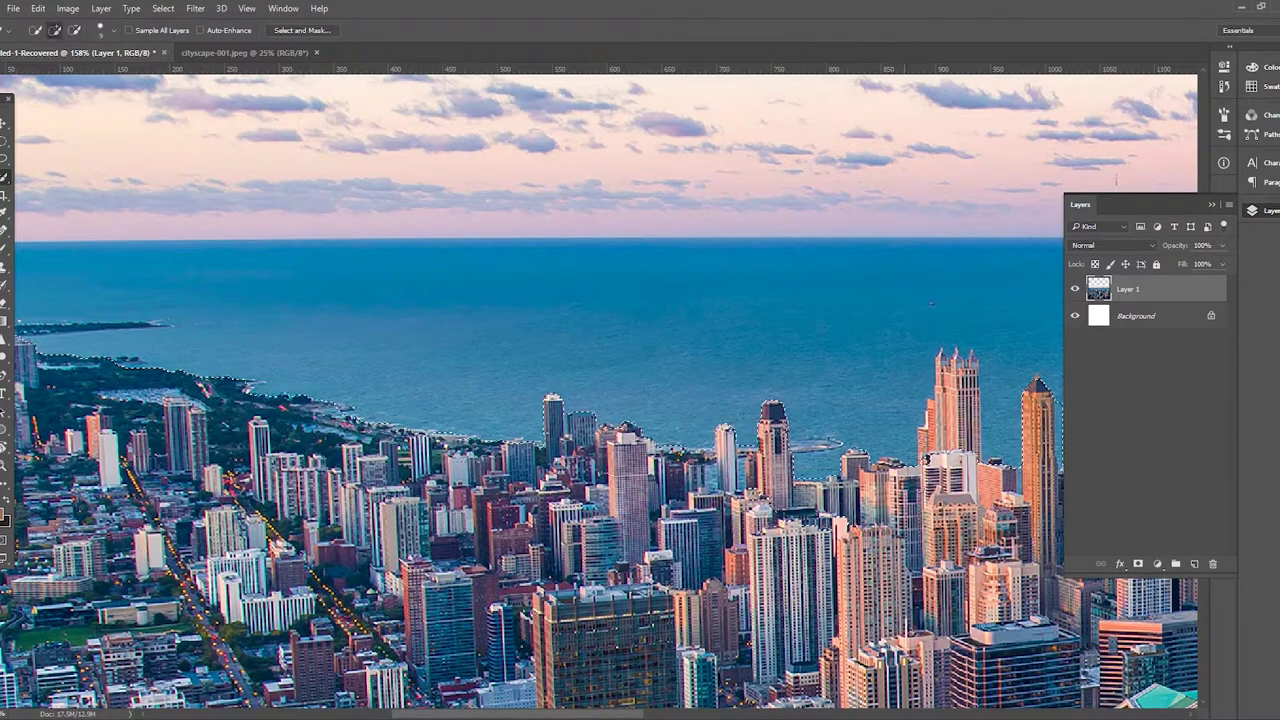
pyautogui.moveTo(999, 423); pyautogui.dragTo(212, 397)
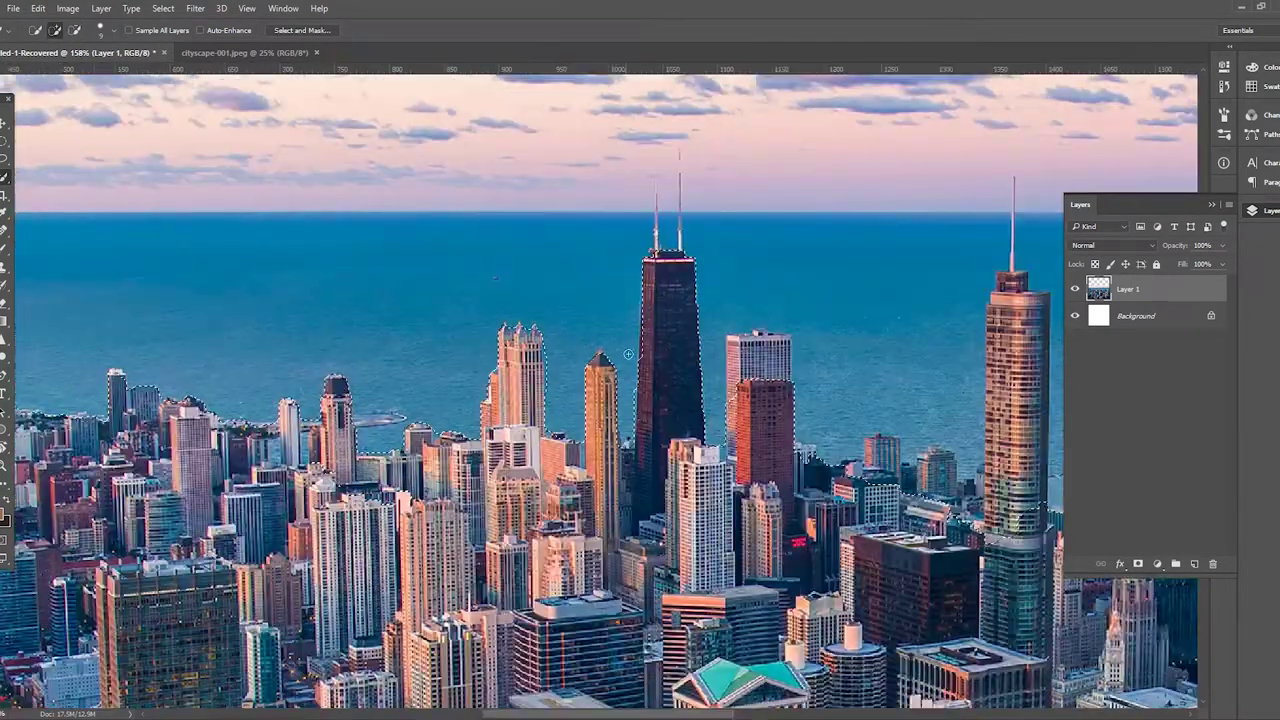
pyautogui.moveTo(523, 515); pyautogui.dragTo(625, 467)
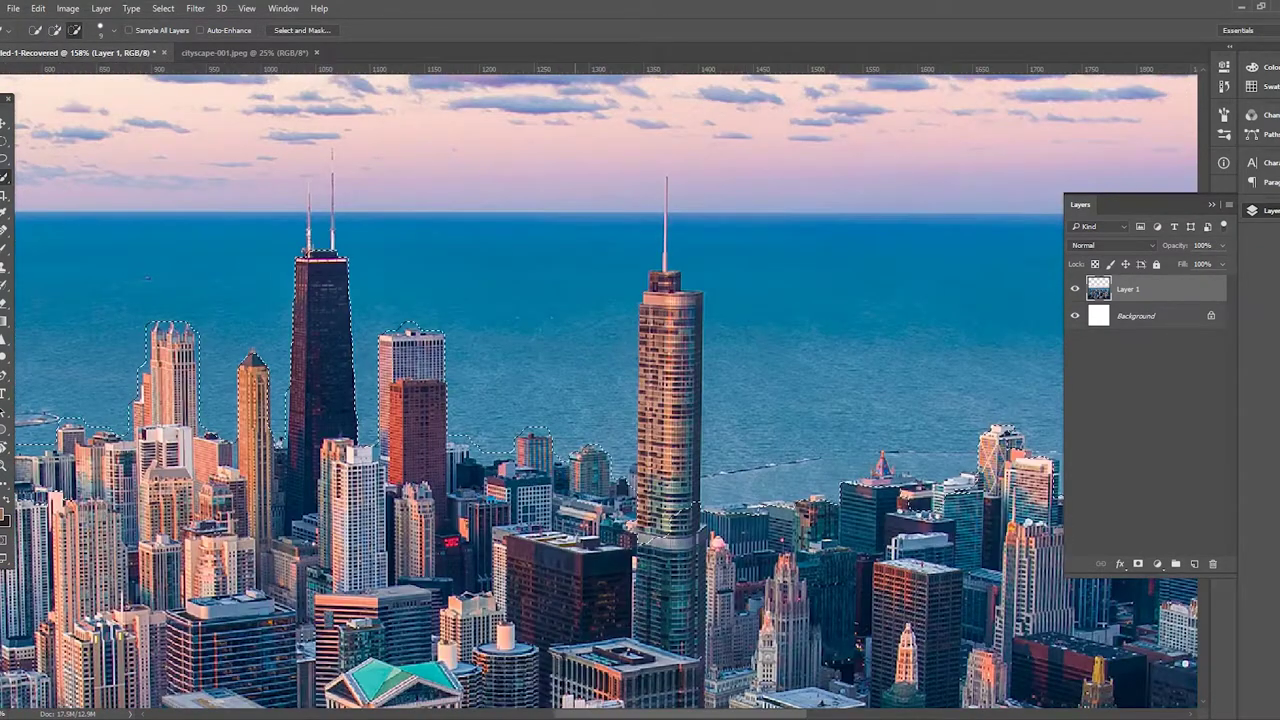
pyautogui.moveTo(800, 420); pyautogui.dragTo(530, 402)
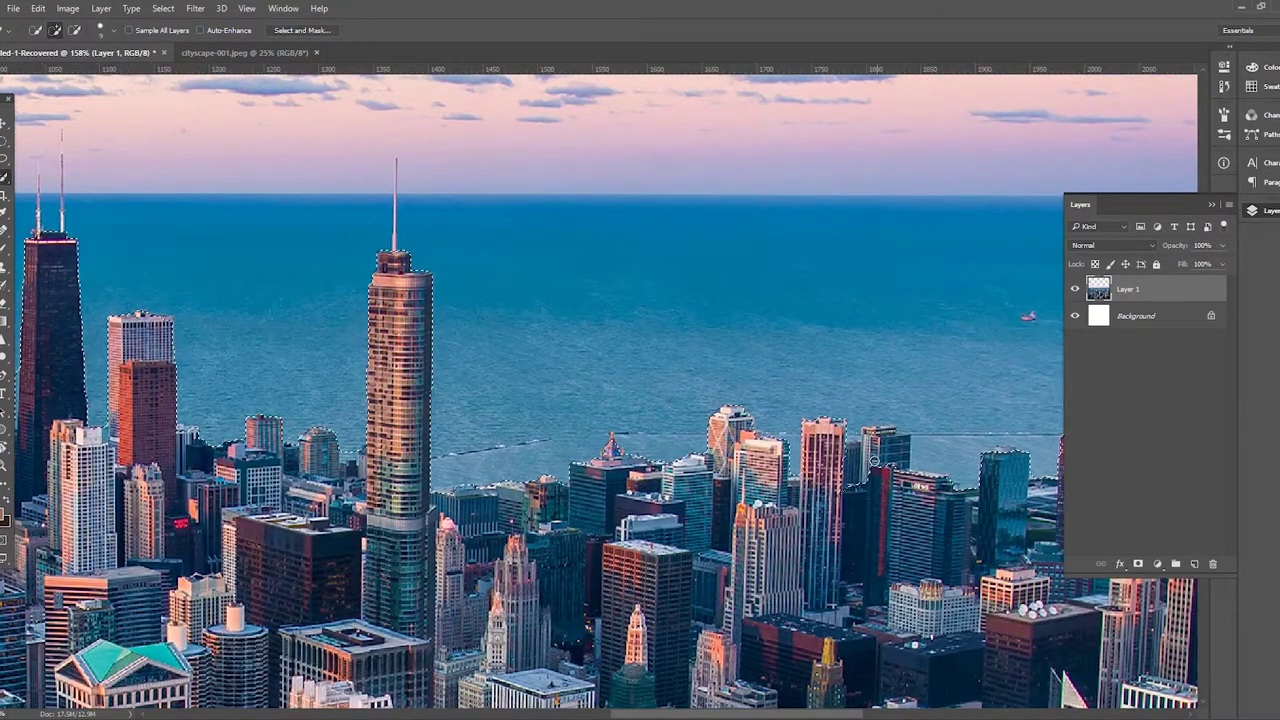
pyautogui.moveTo(870, 437); pyautogui.dragTo(835, 440)
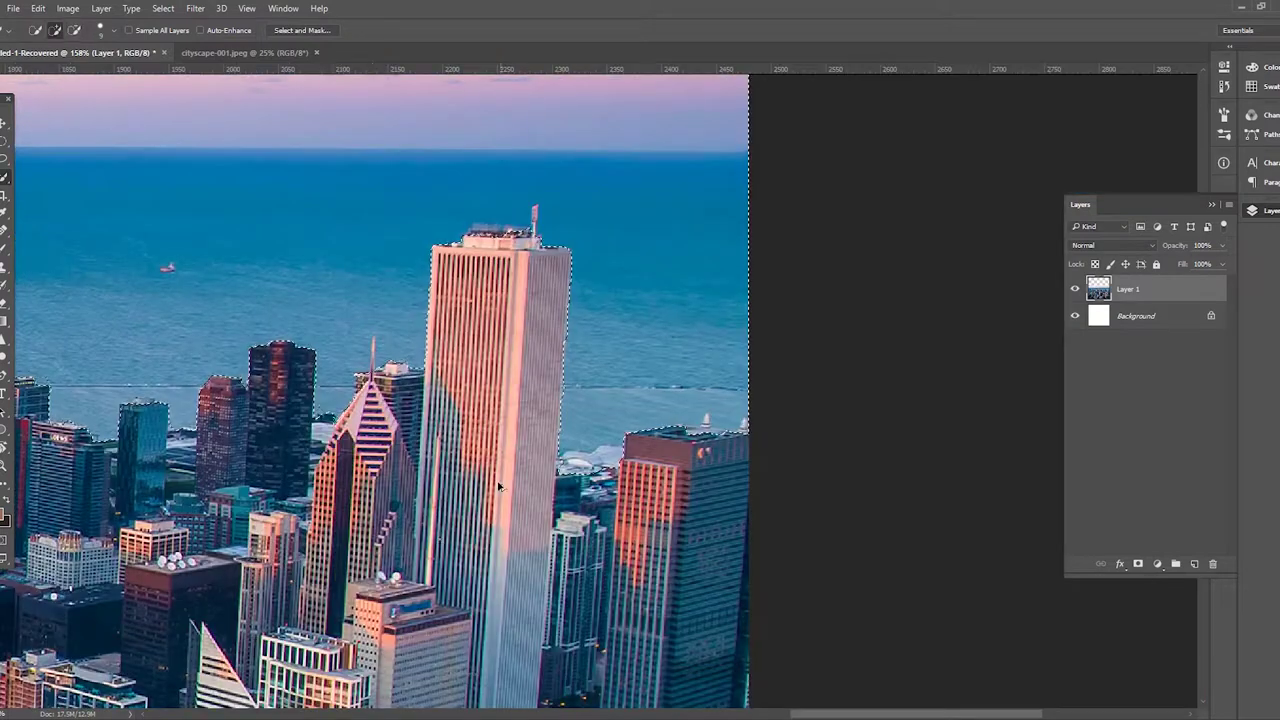
pyautogui.hotkey('ctrl', '0')
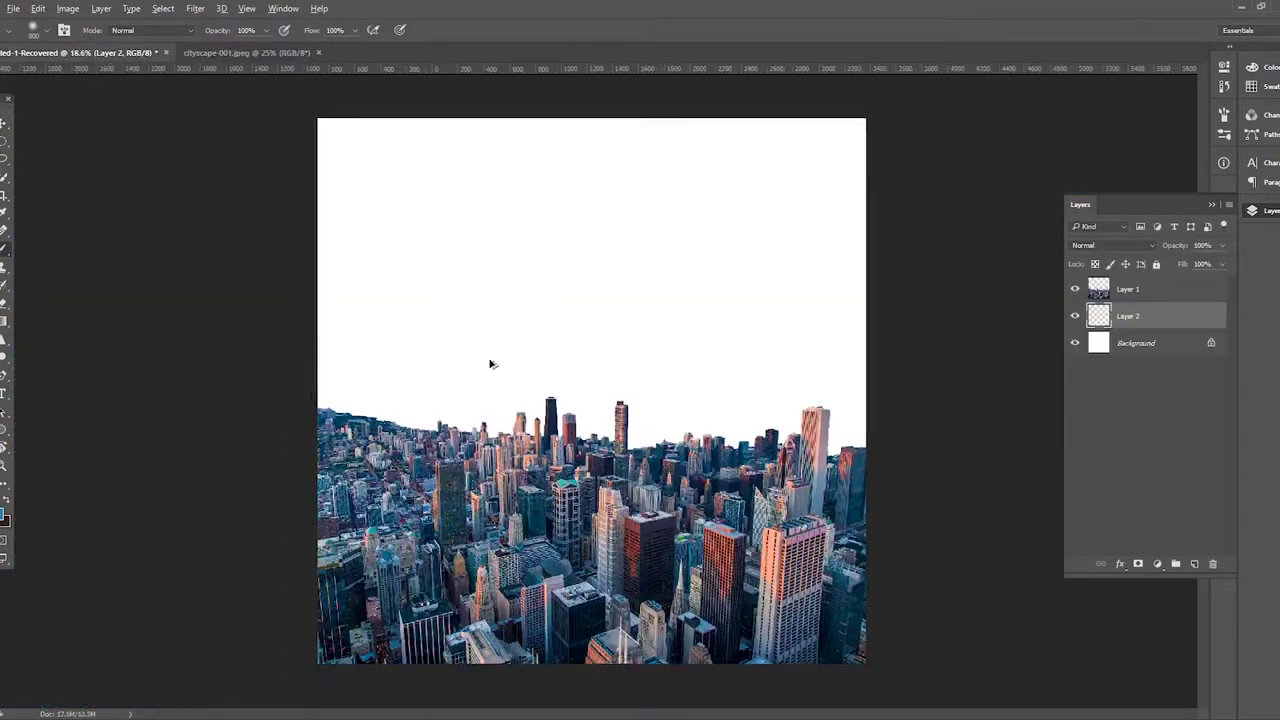
# Step: Paint the top white band blue, clone out the jellyfish, and darken the lower water
pyautogui.moveTo(781, 283); pyautogui.dragTo(440, 285)
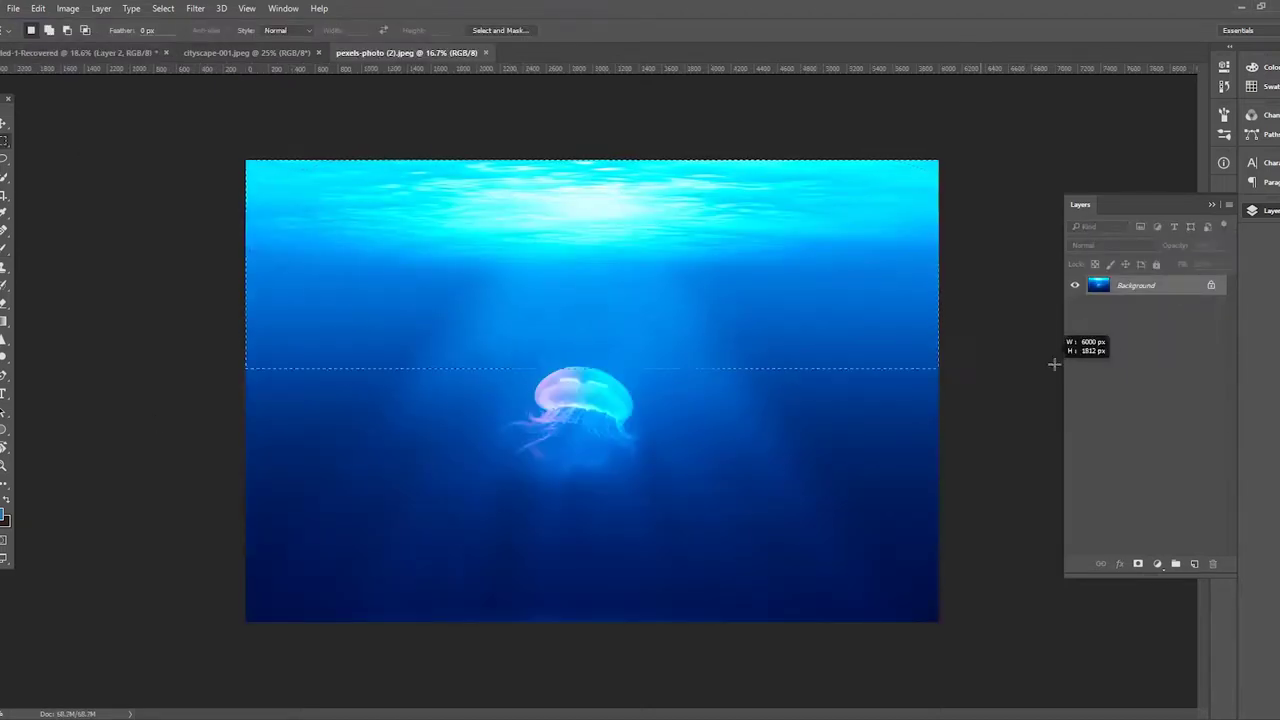
pyautogui.moveTo(451, 437); pyautogui.dragTo(675, 492)
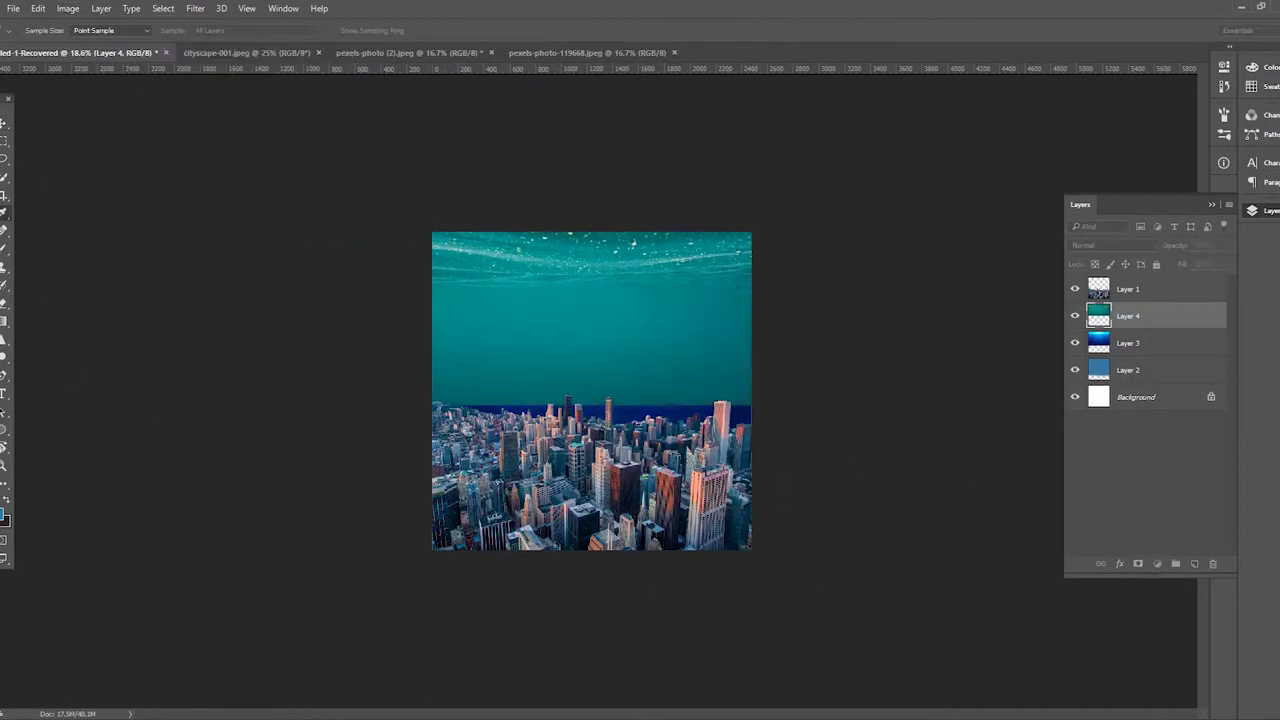
pyautogui.moveTo(375, 390); pyautogui.dragTo(757, 374)
# Step: Add the swimmer's lower fin to the Quick Selection
pyautogui.press('v')
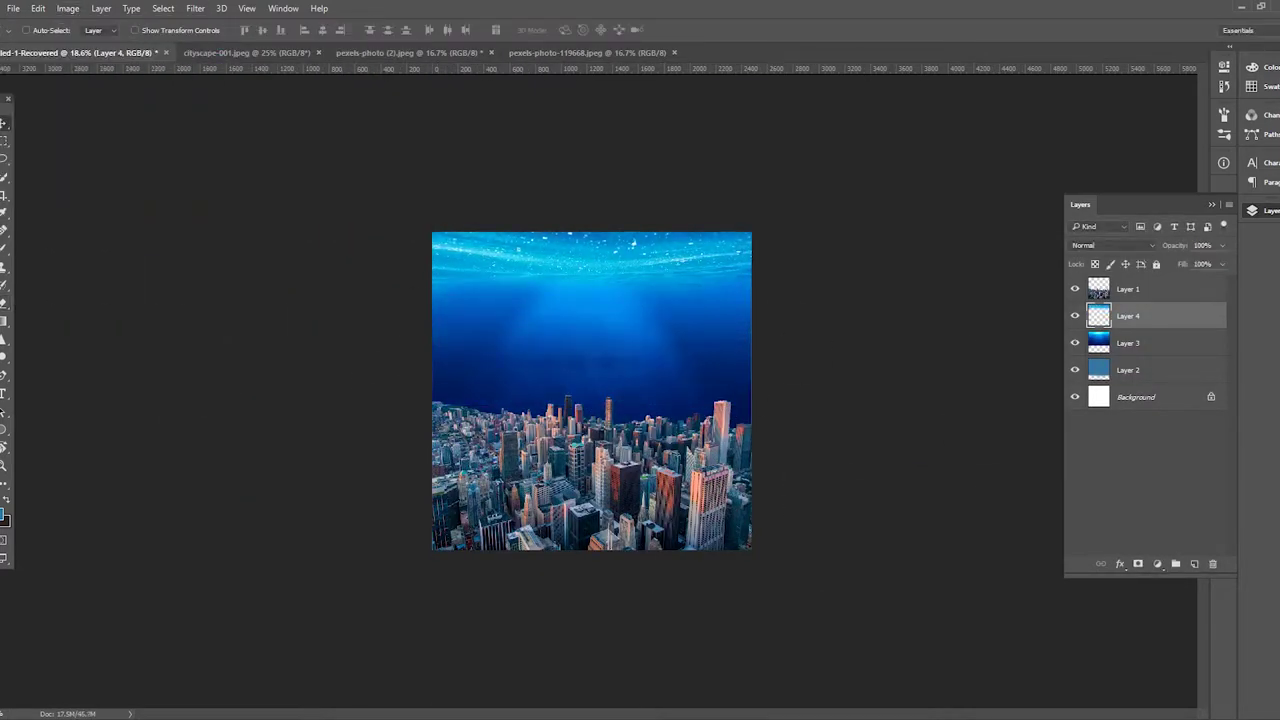
pyautogui.scroll(2, 609, 488)
pyautogui.click(575, 548)
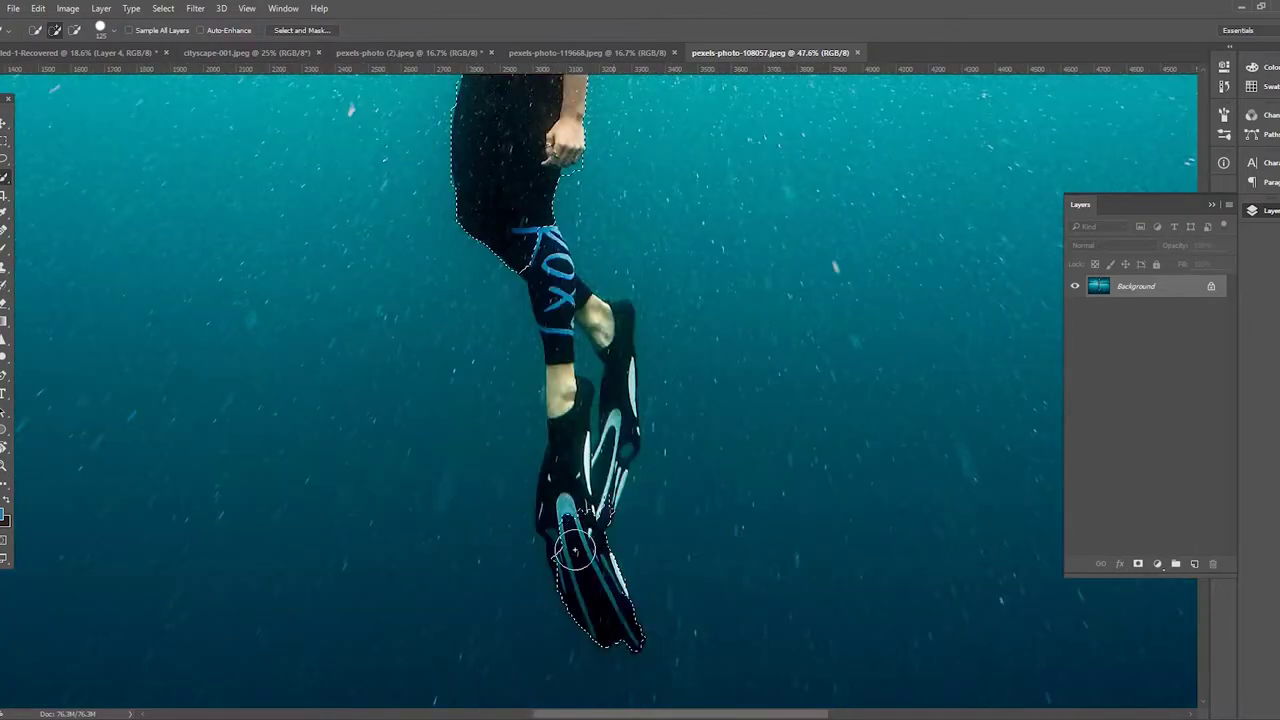
pyautogui.scroll(3, 591, 555)
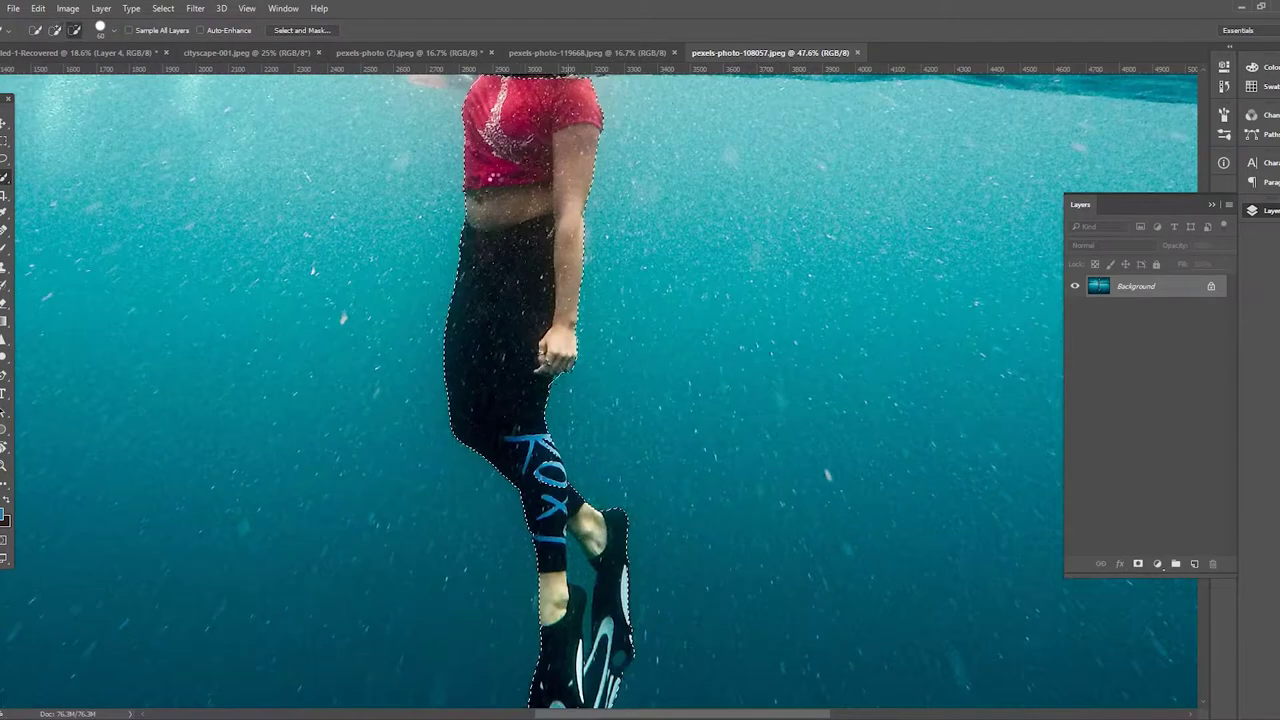
pyautogui.scroll(3, 518, 115)
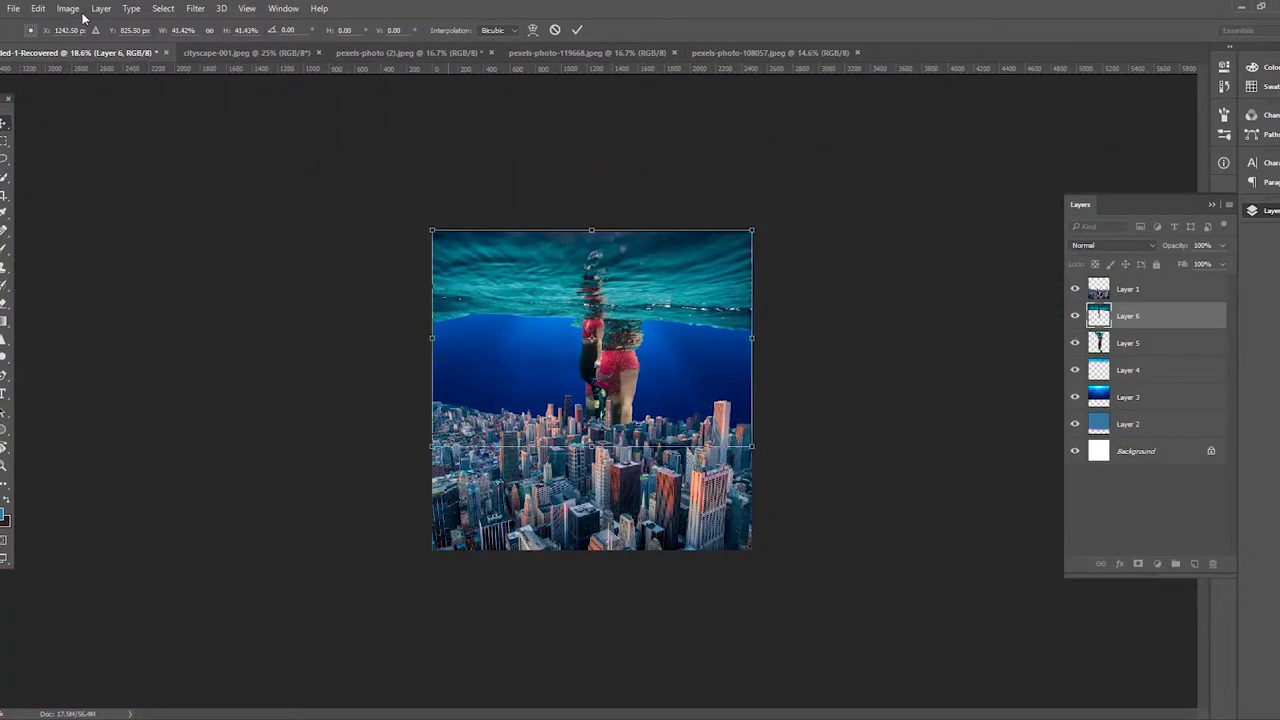
# Step: Free-transform the swimmer layer and move it down in the composite
pyautogui.click(68, 8)
pyautogui.press('Escape')
pyautogui.hotkey('ctrl', 't')
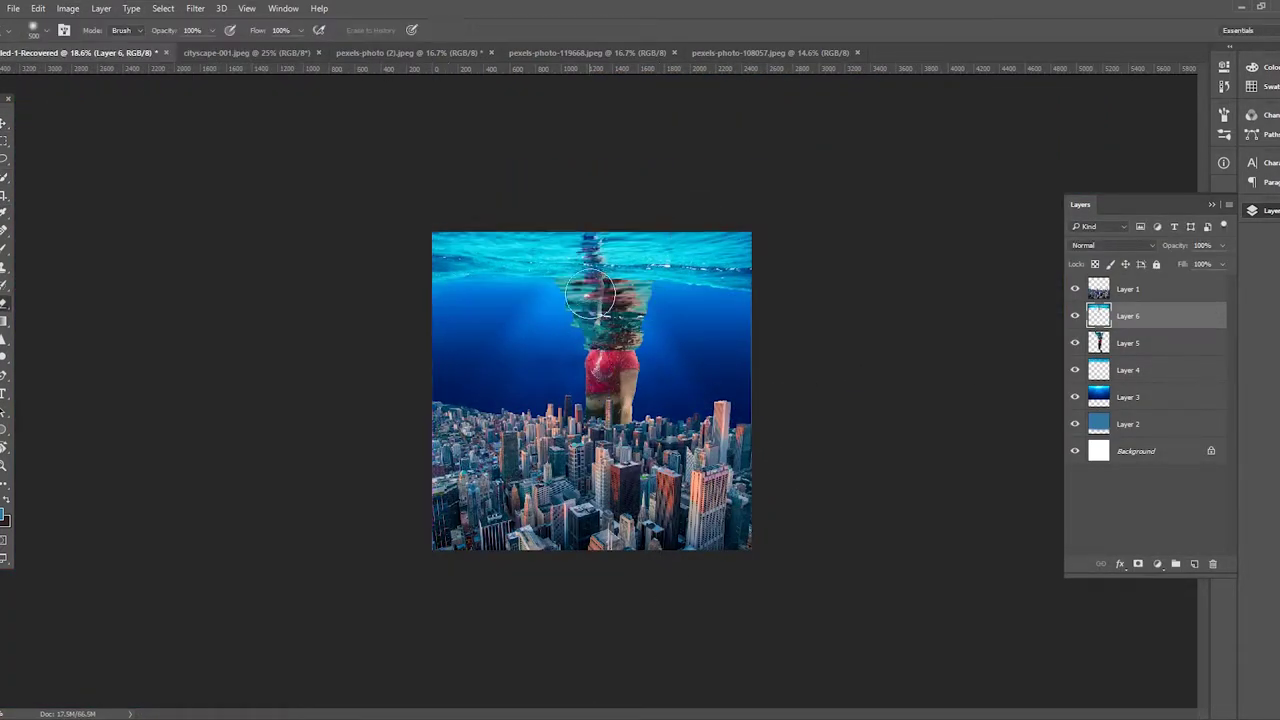
pyautogui.moveTo(593, 180); pyautogui.dragTo(594, 282)
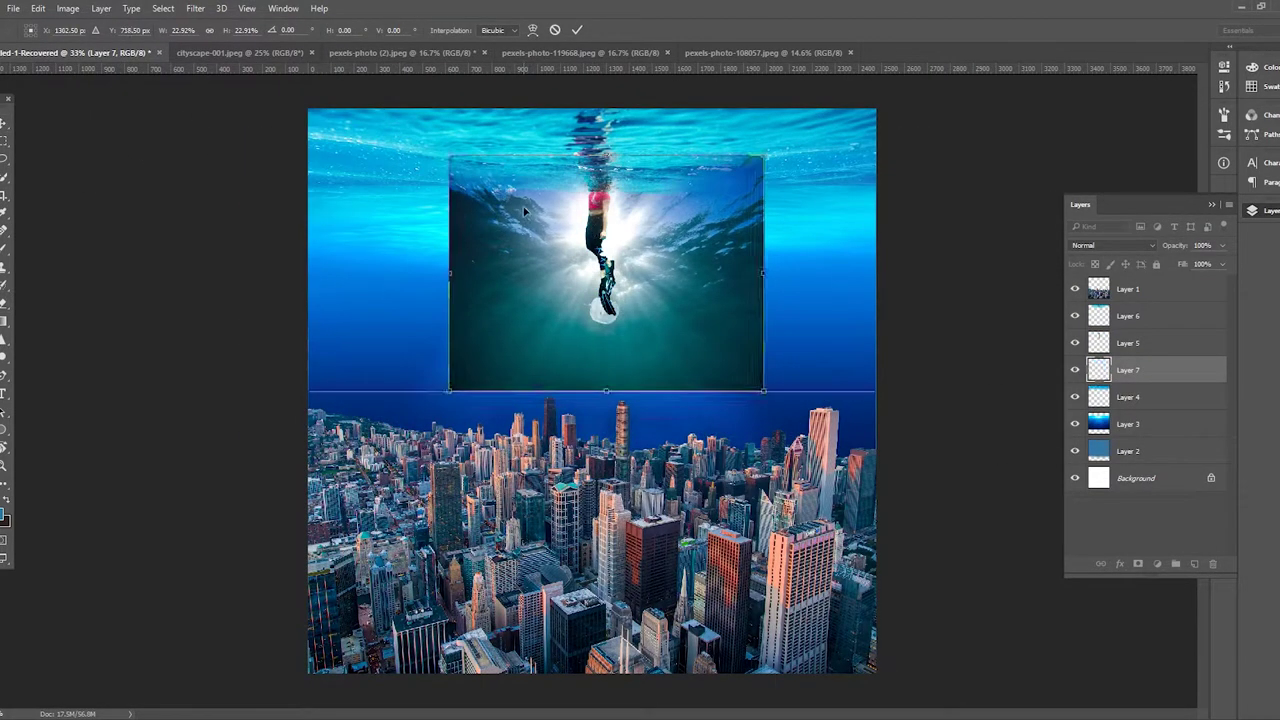
# Step: Erase the diver photo's hard rectangular edges
pyautogui.click(68, 8)
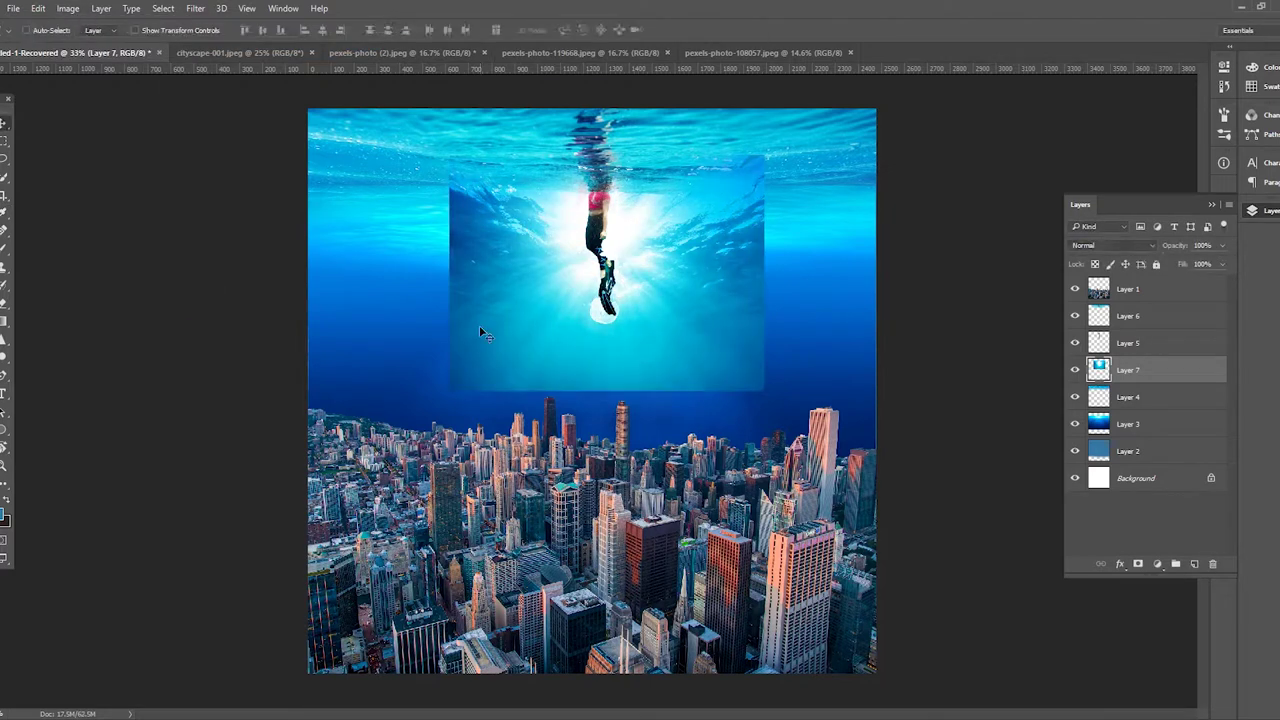
pyautogui.moveTo(488, 159)
pyautogui.mouseDown()
pyautogui.moveTo(509, 366)
pyautogui.moveTo(690, 330)
pyautogui.moveTo(710, 200)
pyautogui.mouseUp()
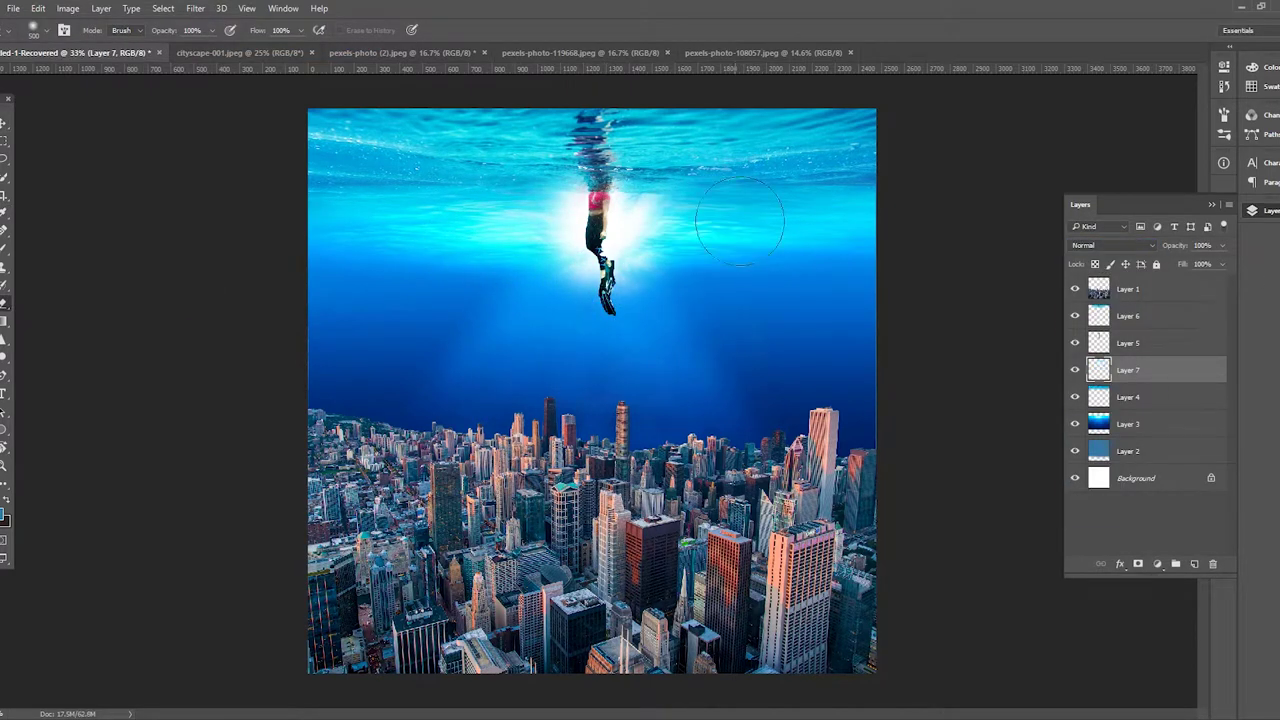
pyautogui.press('v')
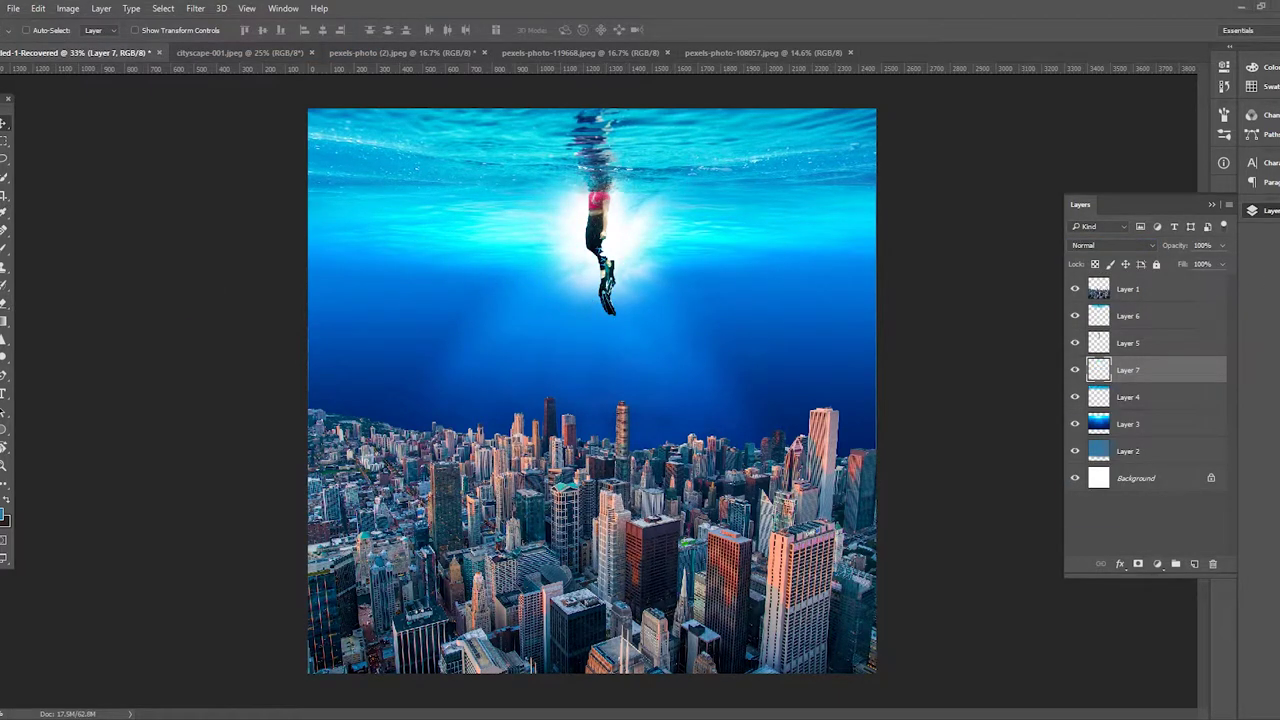
# Step: Stretch the diver layer's bottom edge downward and commit the transform
pyautogui.hotkey('ctrl', 't')
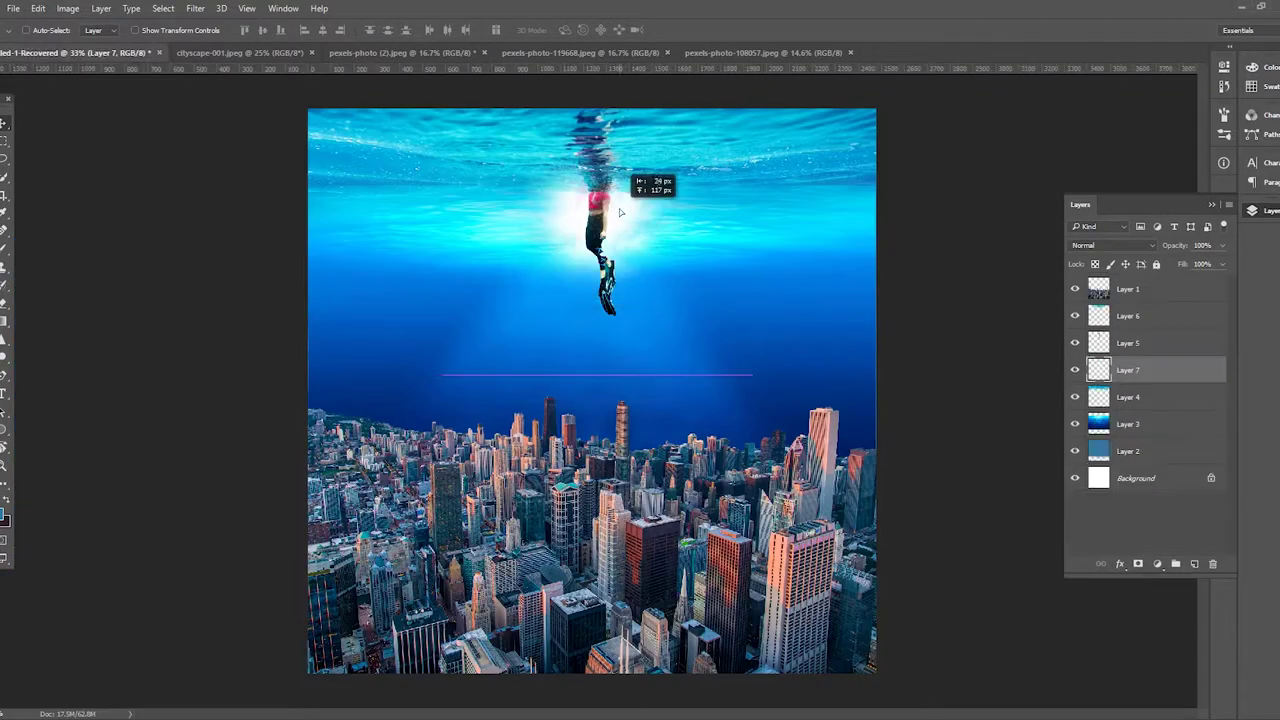
pyautogui.moveTo(679, 371); pyautogui.dragTo(679, 410)
pyautogui.press('Return')
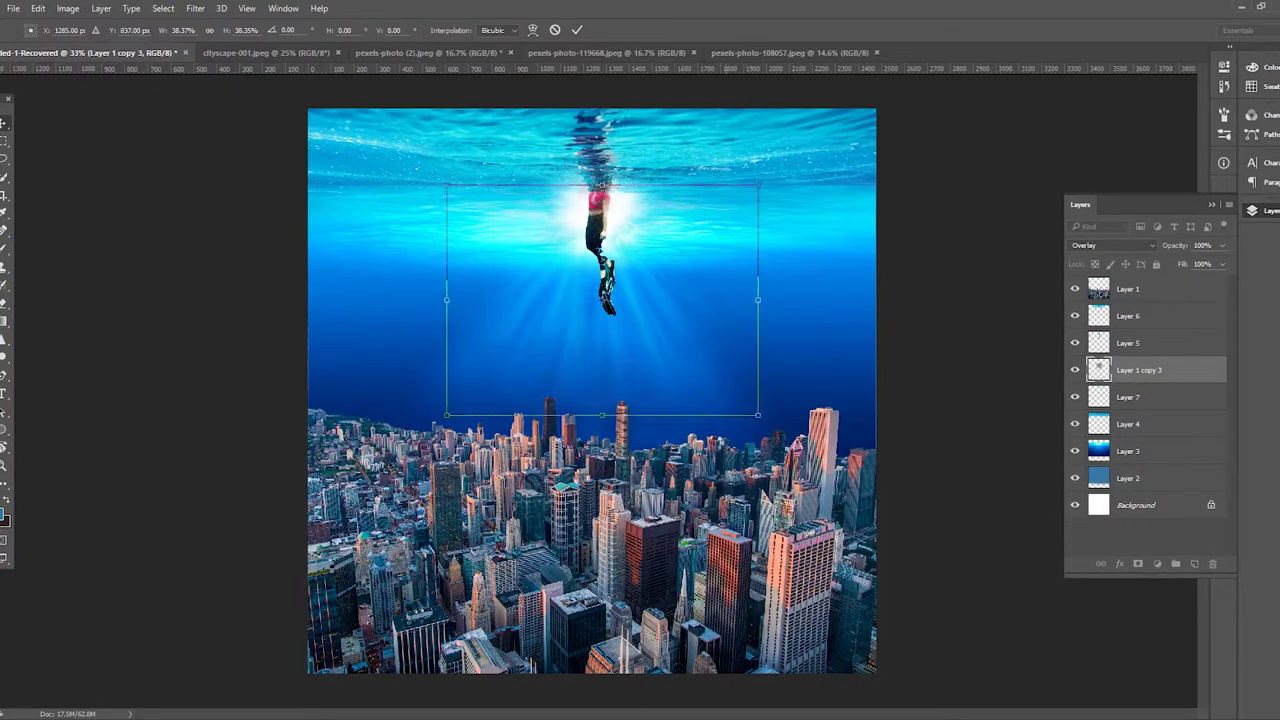
# Step: Duplicate the layer and nudge the blue gradient Layer 3 down slightly
pyautogui.press('Return')
pyautogui.hotkey('ctrl', 'j')
pyautogui.click(1128, 478)
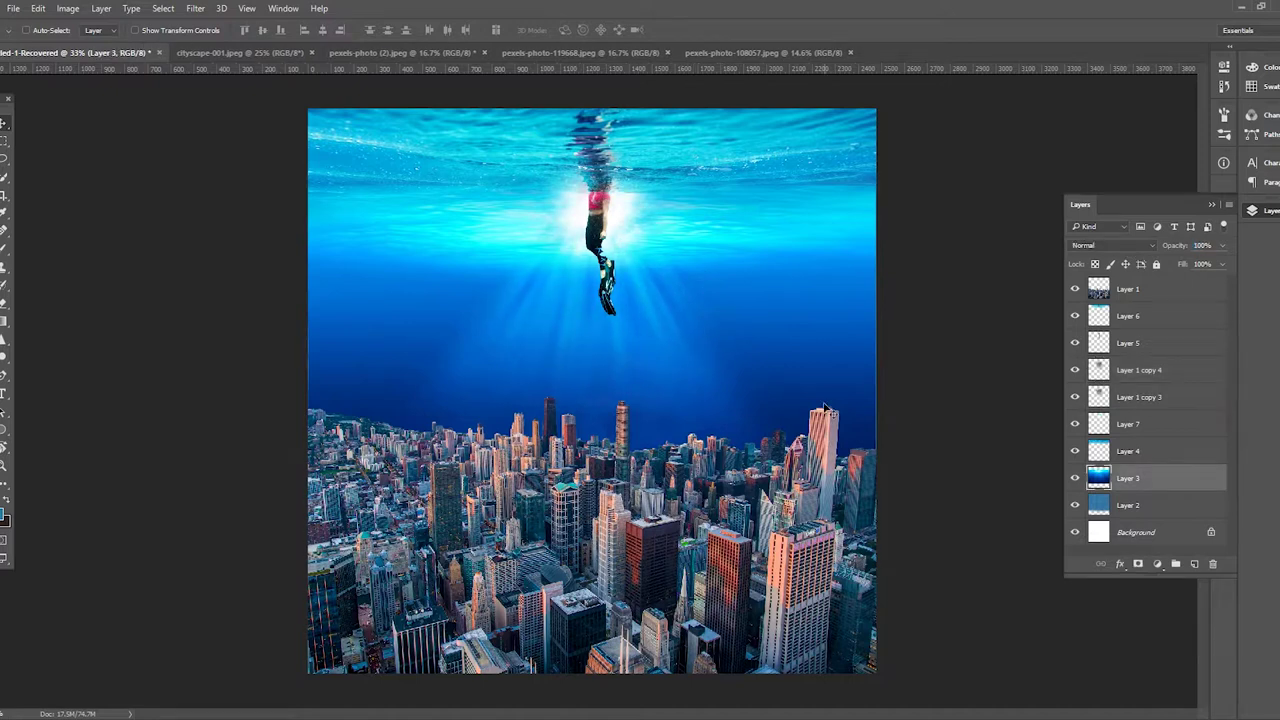
pyautogui.hotkey('ctrl', 'shift', 'alt', 'n')
pyautogui.press('b')
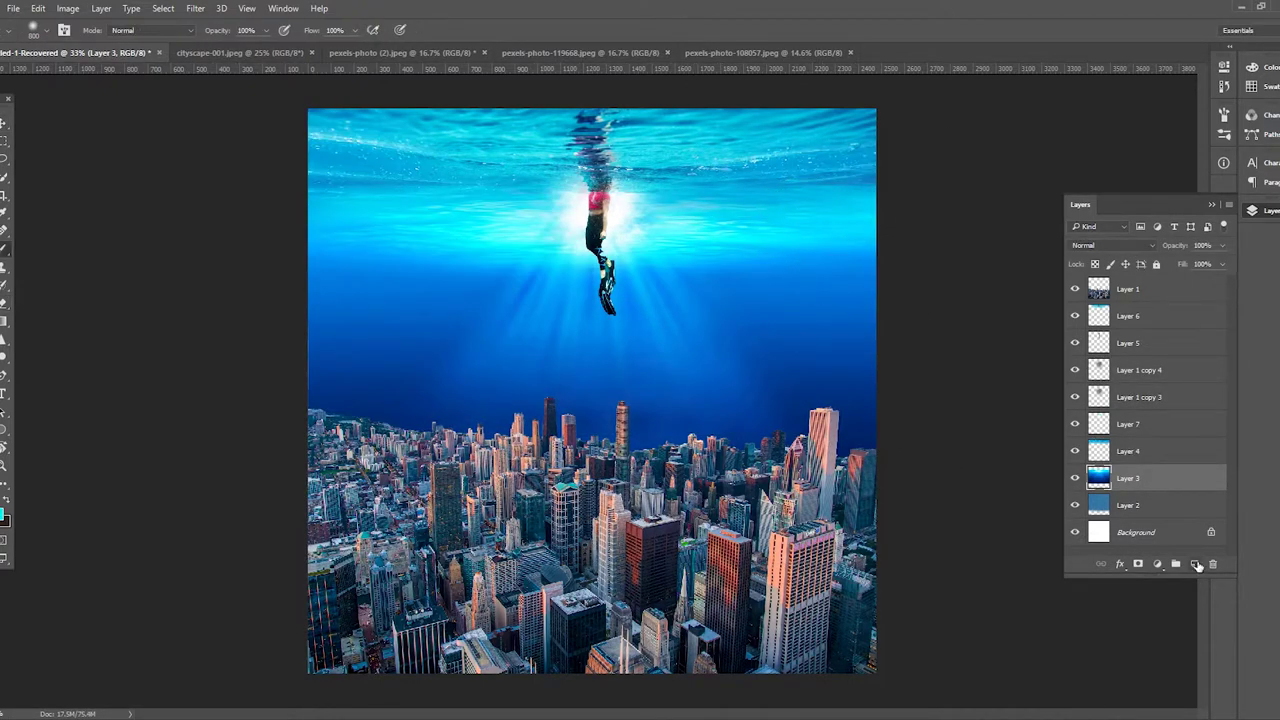
pyautogui.press('v')
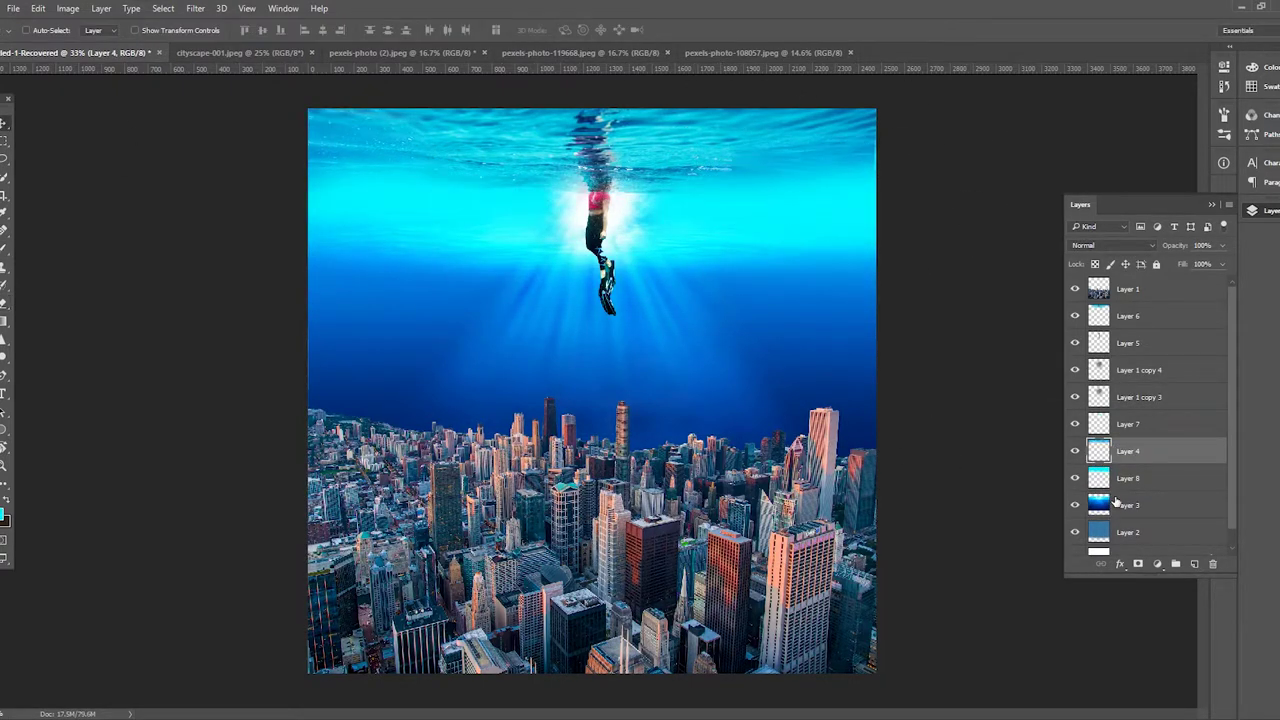
pyautogui.moveTo(801, 201); pyautogui.dragTo(801, 230)
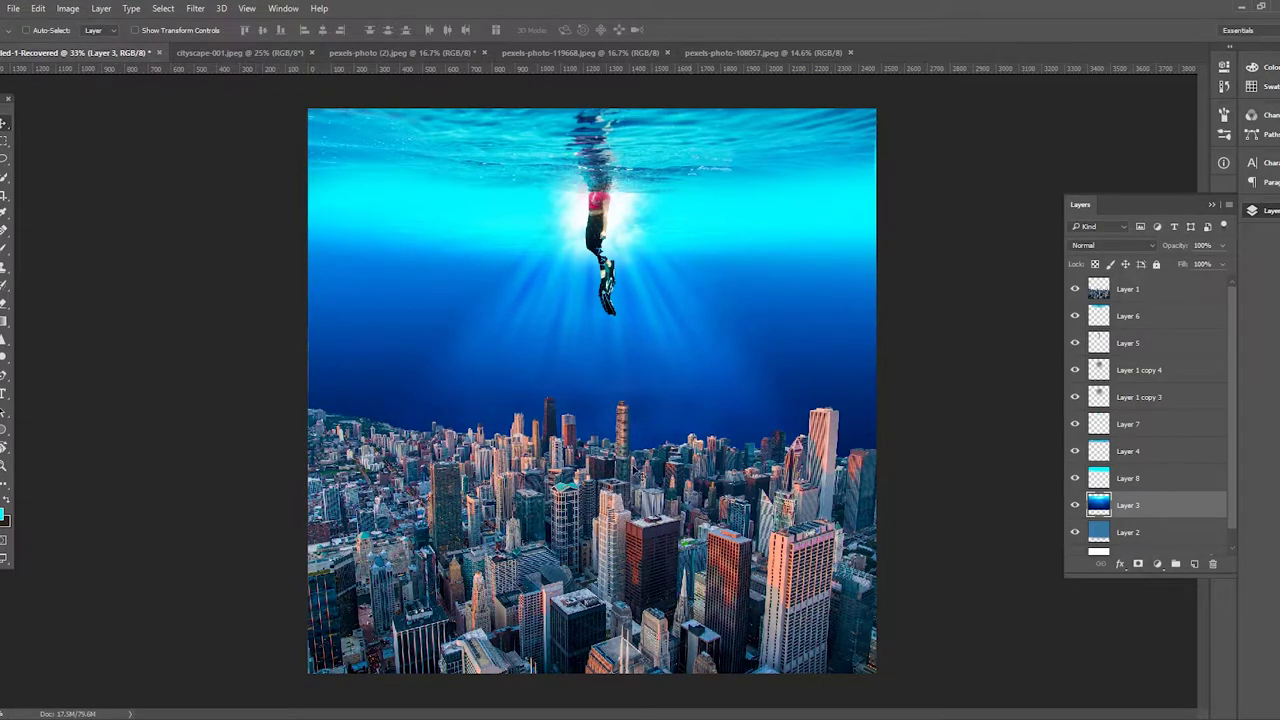
# Step: Add a cyan-filled layer clipped to the city and blend it into the skyline
pyautogui.hotkey('alt', '[')
pyautogui.hotkey('ctrl', '[')
pyautogui.hotkey('ctrl', ']')
pyautogui.hotkey('ctrl', 'shift', 'alt', 'n')
pyautogui.hotkey('ctrl', 'alt', 'g')
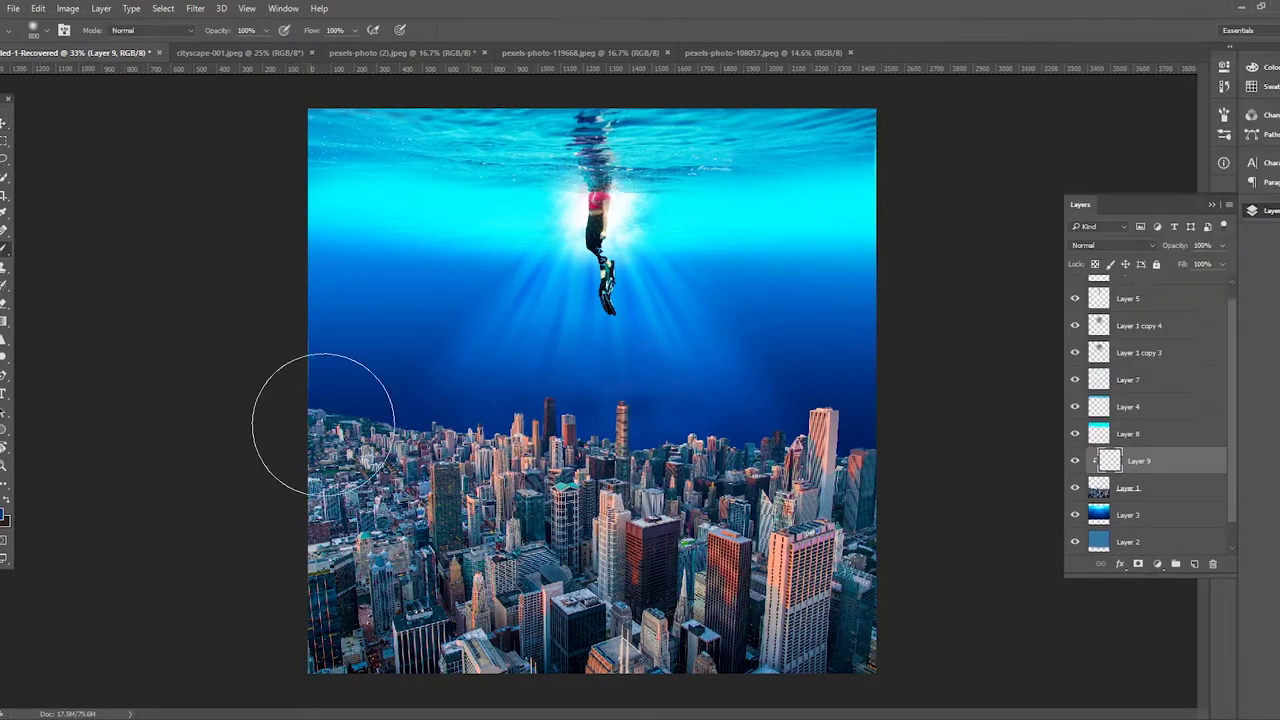
pyautogui.hotkey('alt', 'BackSpace')
pyautogui.click(1110, 245)
# Step: On a new layer, darken the skyline with soft blue strokes at 10% opacity
pyautogui.click(1110, 400)
pyautogui.hotkey('ctrl', 'shift', 'alt', 'n')
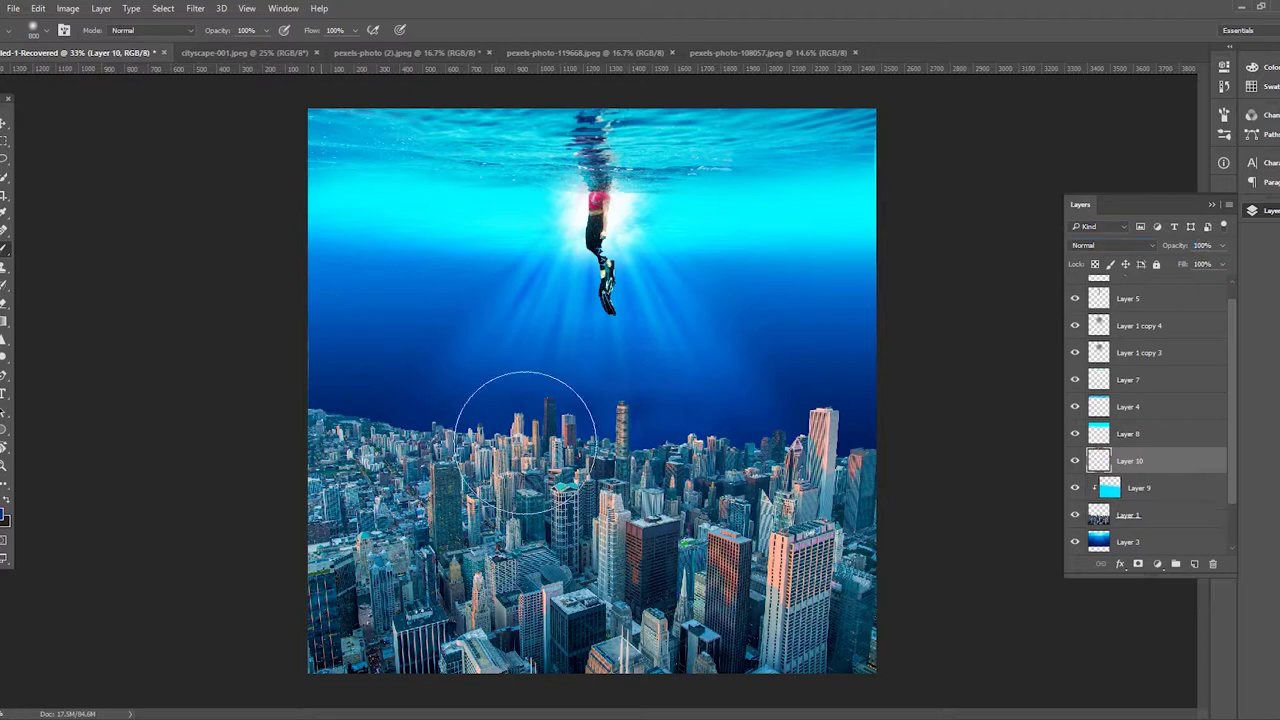
pyautogui.press('1')
pyautogui.moveTo(668, 378)
pyautogui.mouseDown()
pyautogui.moveTo(471, 423)
pyautogui.moveTo(629, 443)
pyautogui.moveTo(377, 530)
pyautogui.mouseUp()
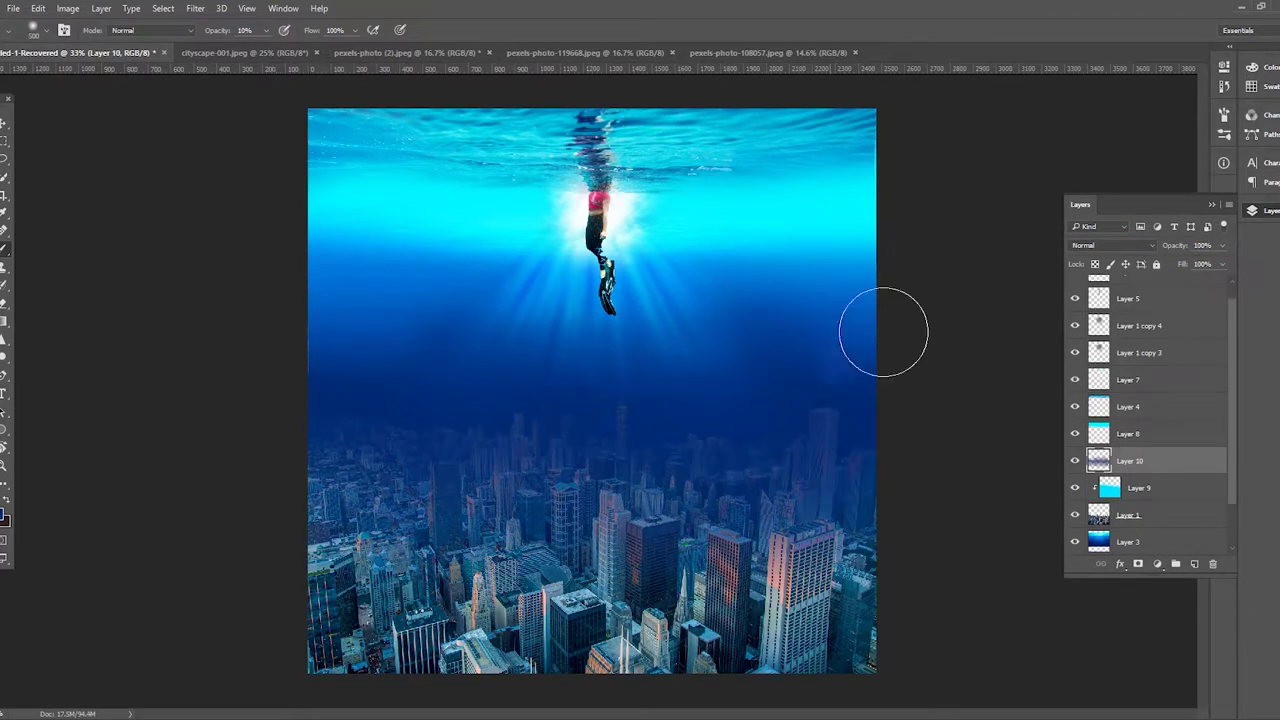
# Step: Erase some of the darkening across the middle of the skyline
pyautogui.press('e')
pyautogui.moveTo(314, 309); pyautogui.dragTo(163, 274)
pyautogui.moveTo(490, 336)
pyautogui.mouseDown()
pyautogui.moveTo(726, 306)
pyautogui.moveTo(924, 326)
pyautogui.mouseUp()
pyautogui.click(1133, 341)
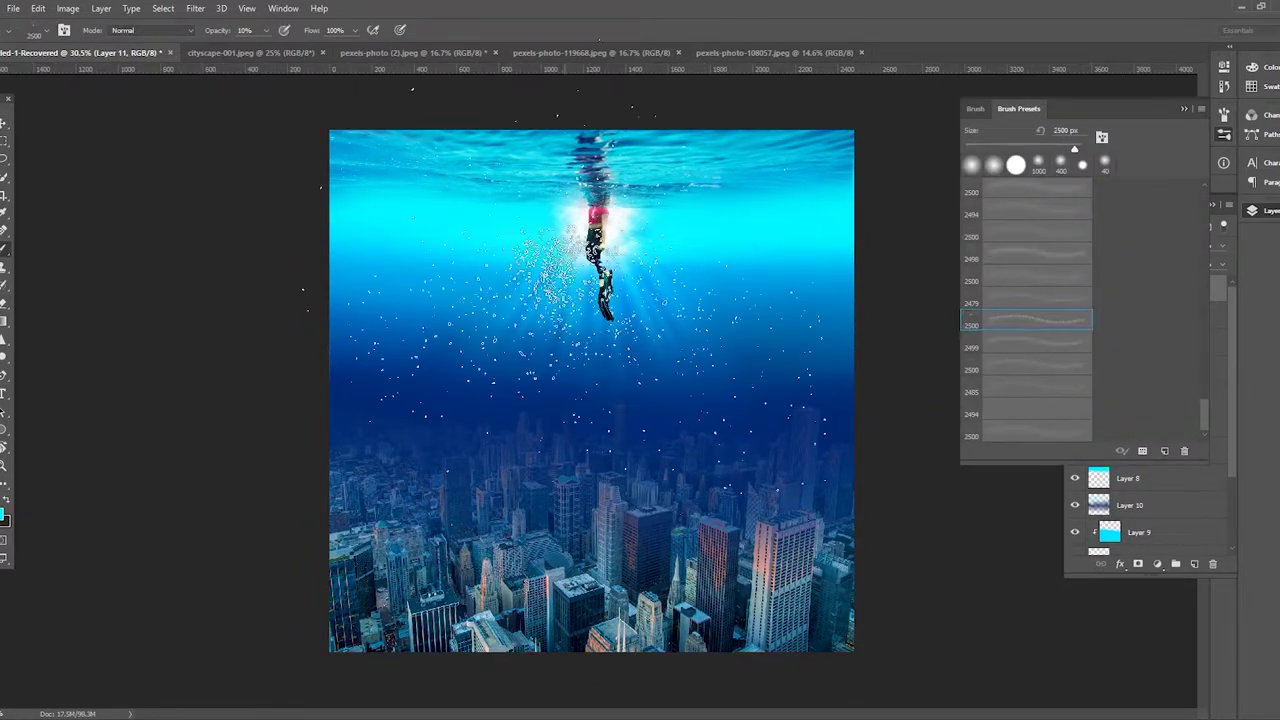
# Step: Stamp scattered bubbles with the 2498 and 2500 bubble brush presets across new layers
pyautogui.press(',')
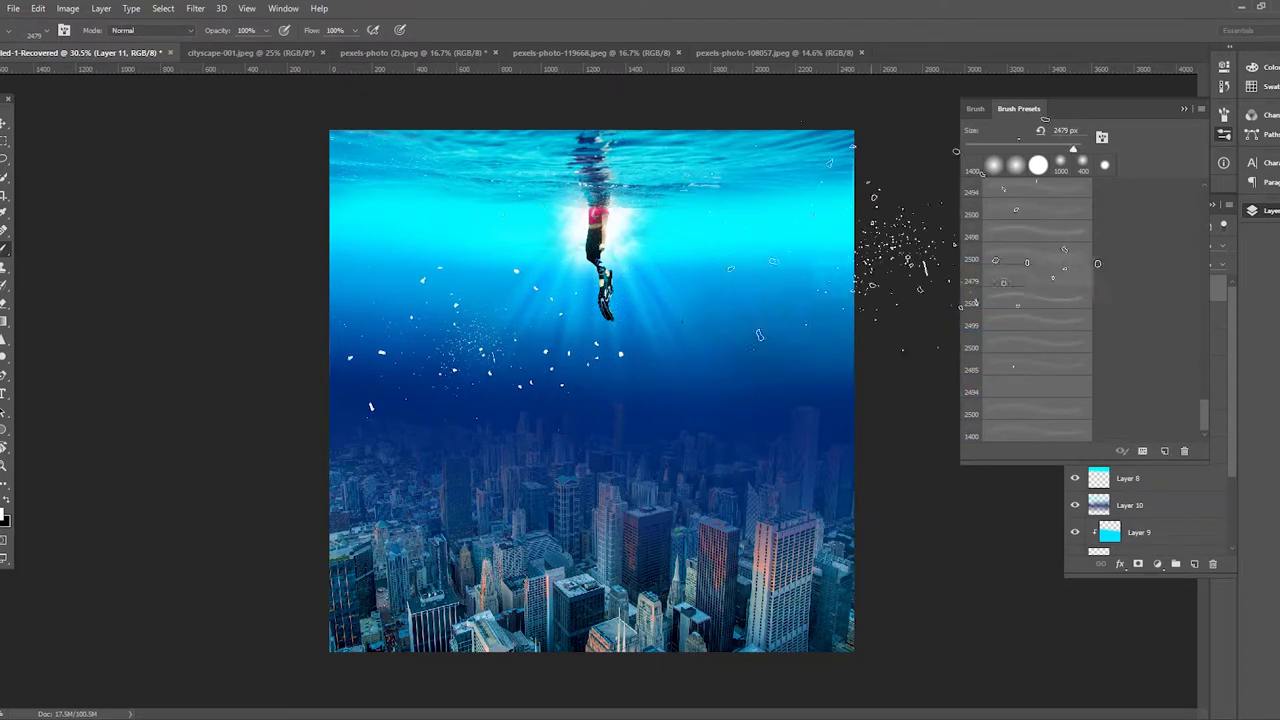
pyautogui.press(',')
pyautogui.press(',')
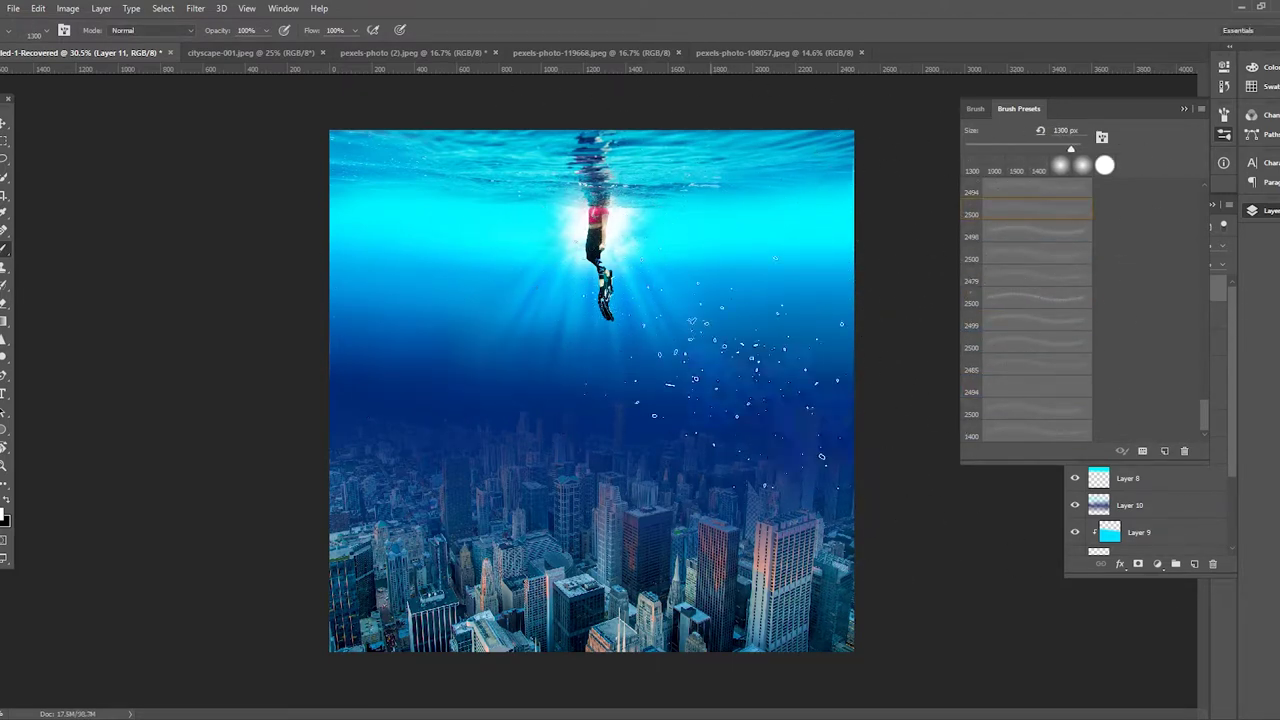
pyautogui.press('h')
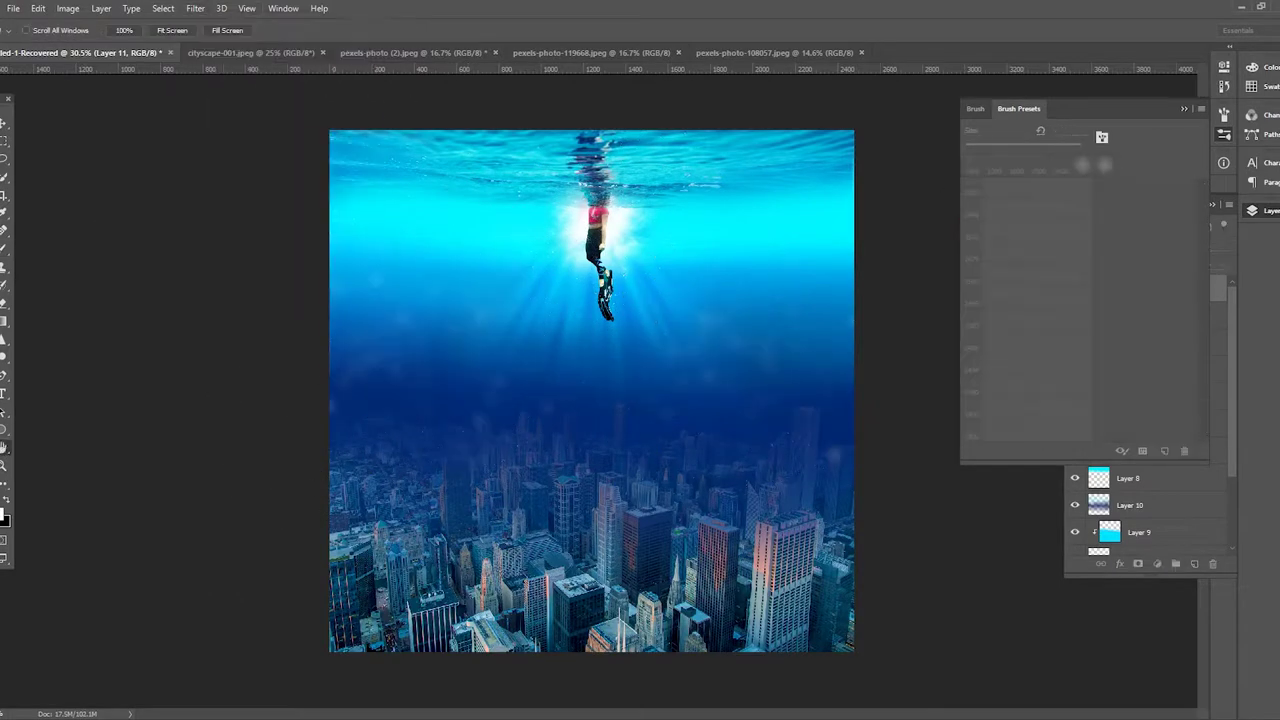
pyautogui.press('b')
pyautogui.press(',')
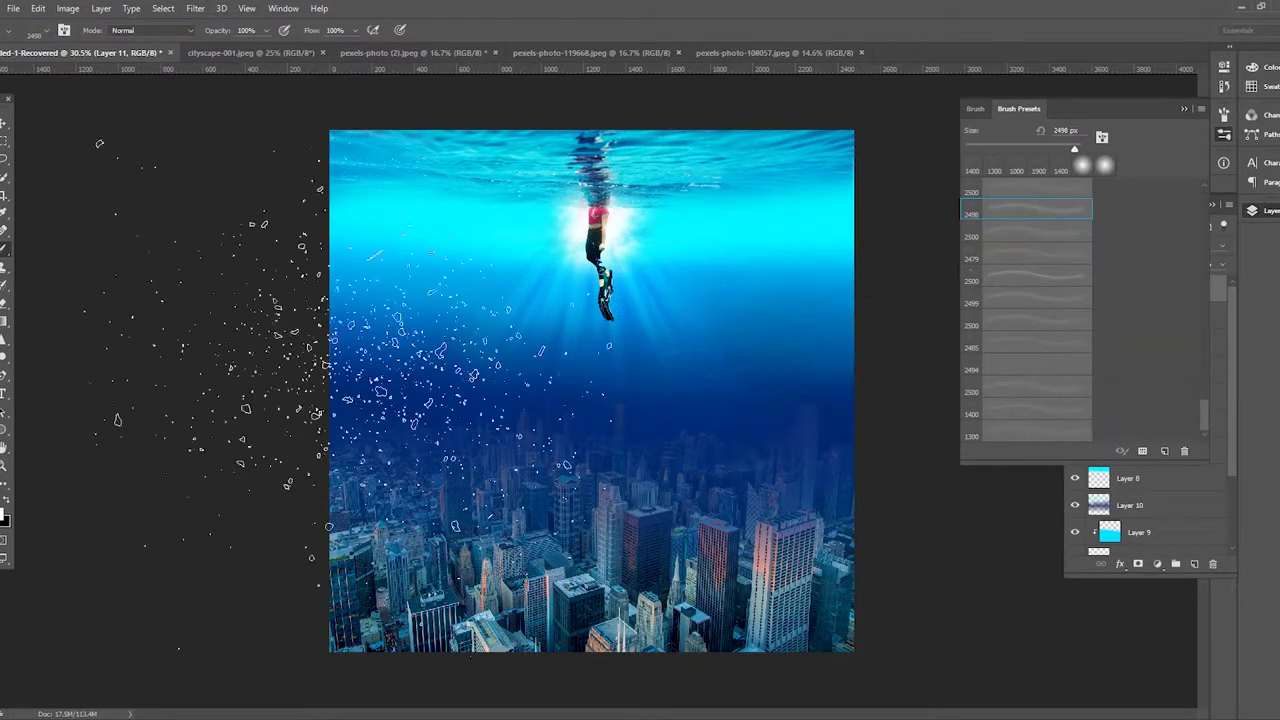
pyautogui.press(',')
pyautogui.click(1193, 564)
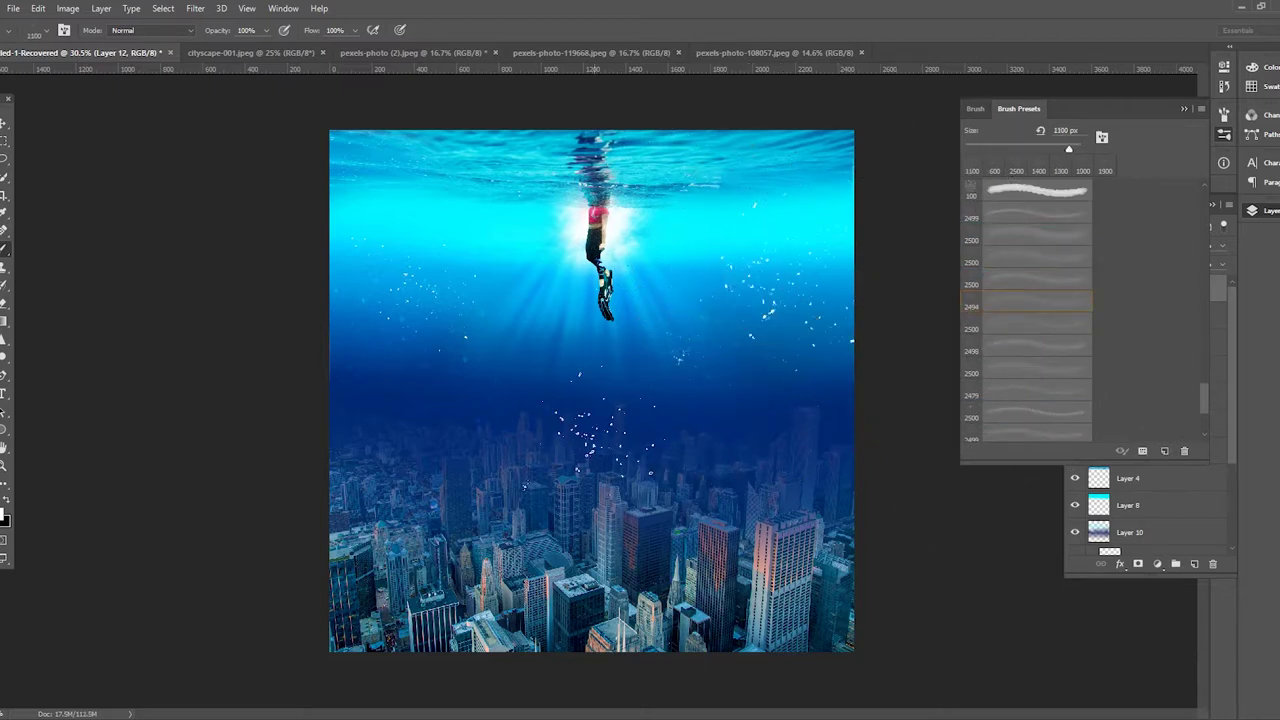
pyautogui.press('.')
pyautogui.press('.')
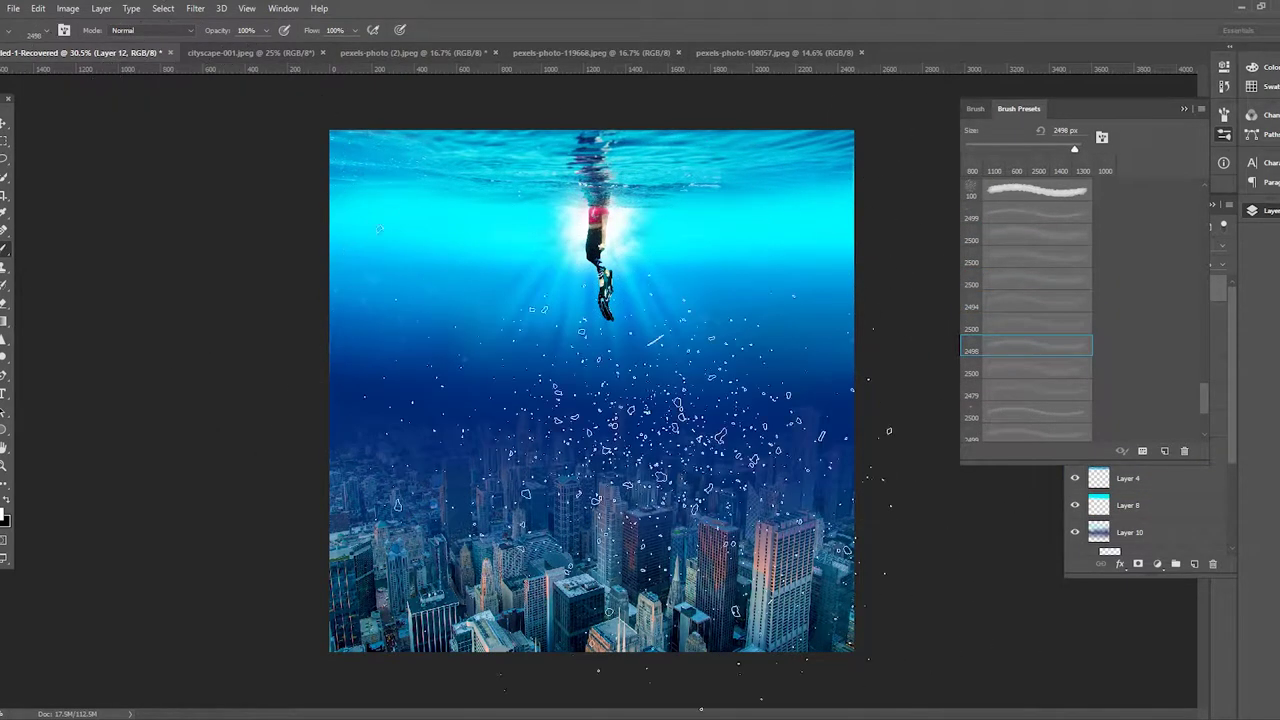
pyautogui.rightClick(600, 420)
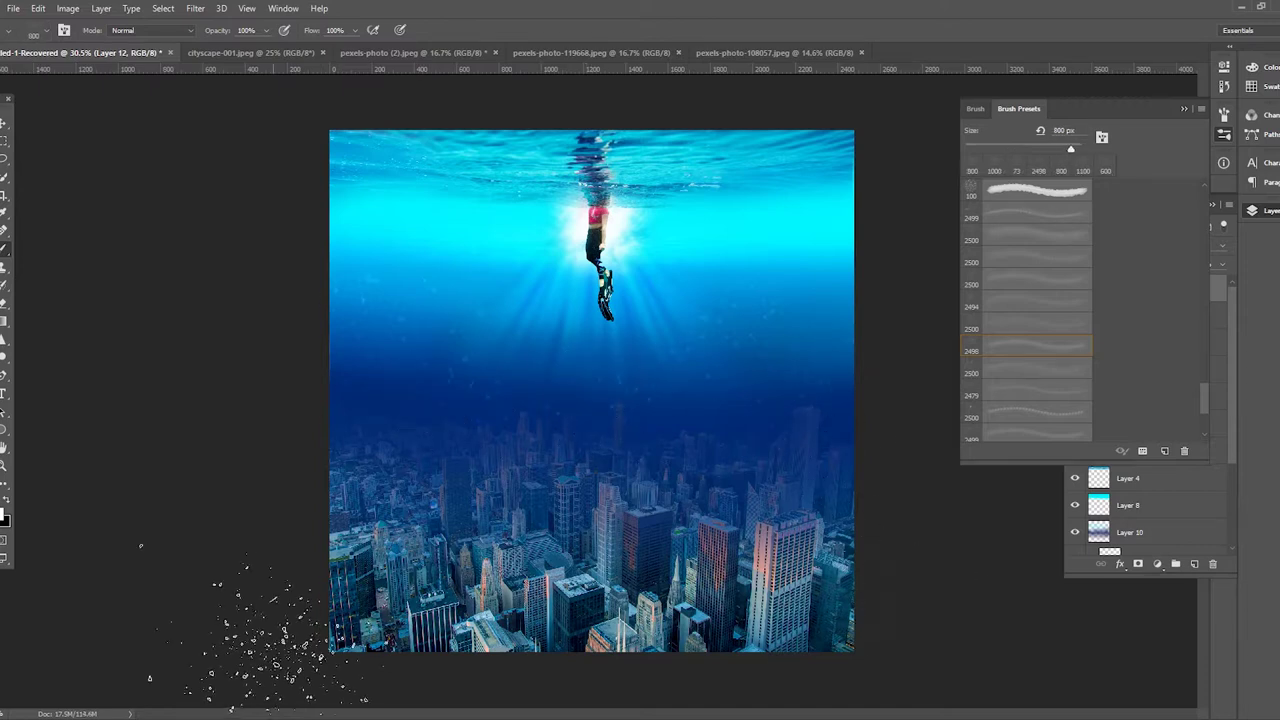
# Step: Set up a soft 400 px brush at 9% opacity
pyautogui.press('e')
pyautogui.press('v')
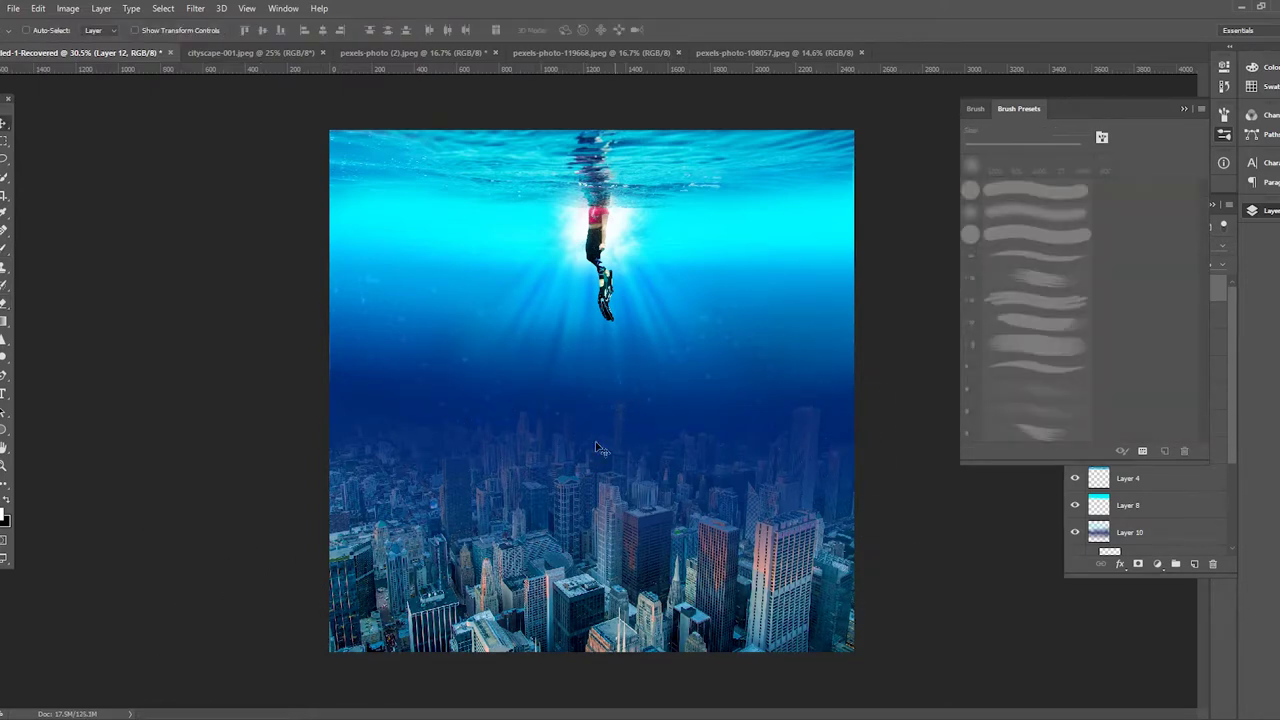
pyautogui.click(1129, 478)
pyautogui.press('b')
pyautogui.rightClick(105, 418)
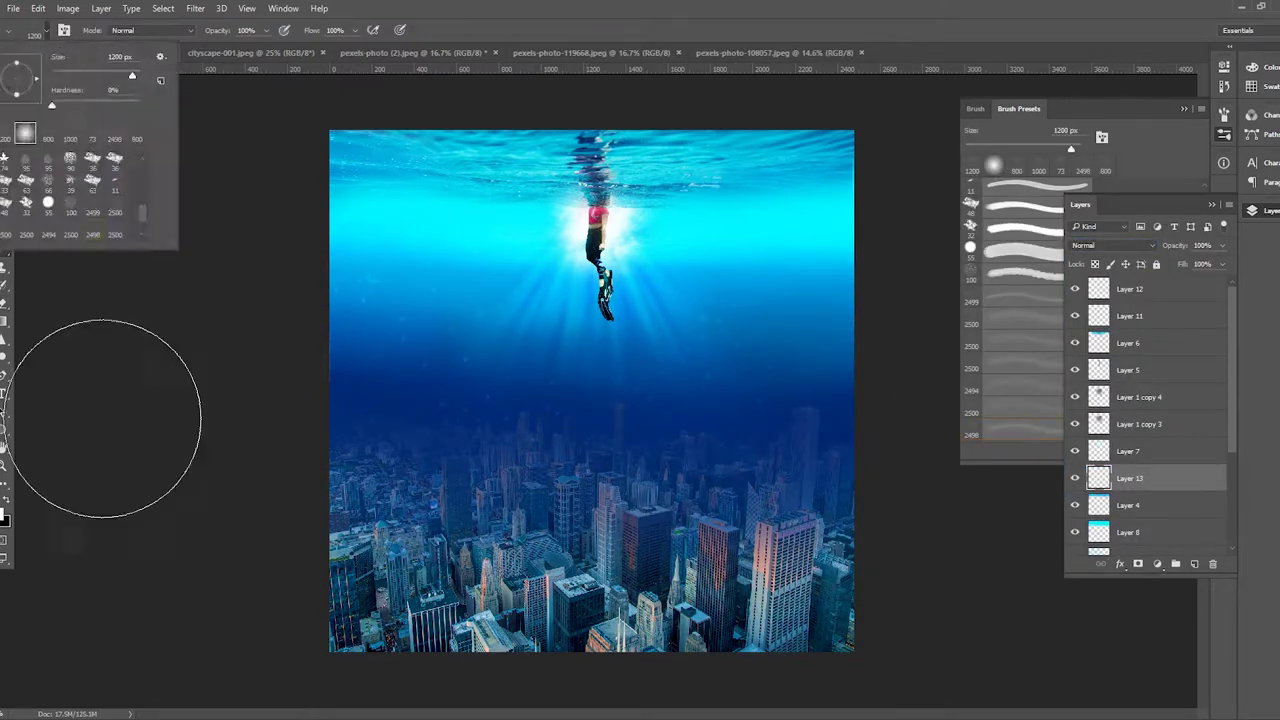
pyautogui.press('Escape')
pyautogui.press('[')
pyautogui.press('[')
pyautogui.press('[')
pyautogui.press('0')
pyautogui.press('9')
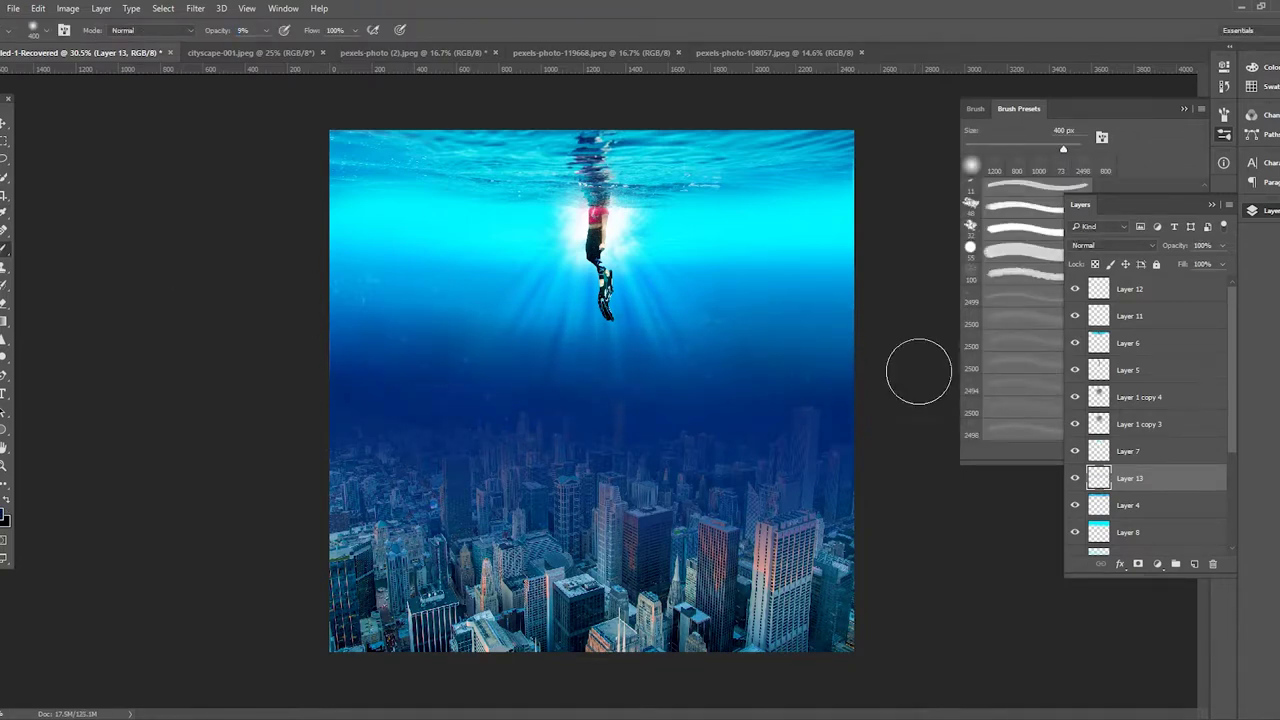
# Step: Delete empty Layer 13 and brush a faint darker tone across the upper water on Layer 8
pyautogui.hotkey('ctrl', 'e')
pyautogui.hotkey('alt', ']')
pyautogui.hotkey('alt', ']')
pyautogui.hotkey('alt', ']')
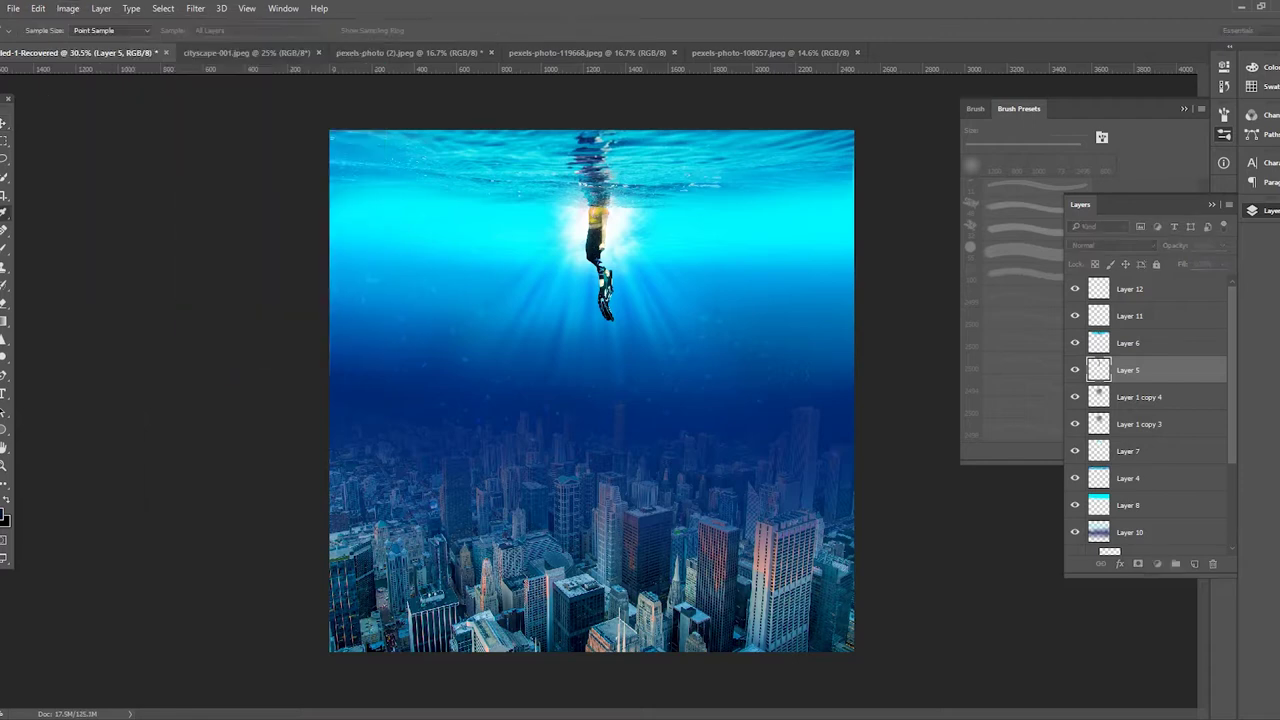
pyautogui.hotkey('alt', '[')
pyautogui.hotkey('alt', '[')
pyautogui.hotkey('alt', '[')
pyautogui.moveTo(862, 265); pyautogui.dragTo(430, 325)
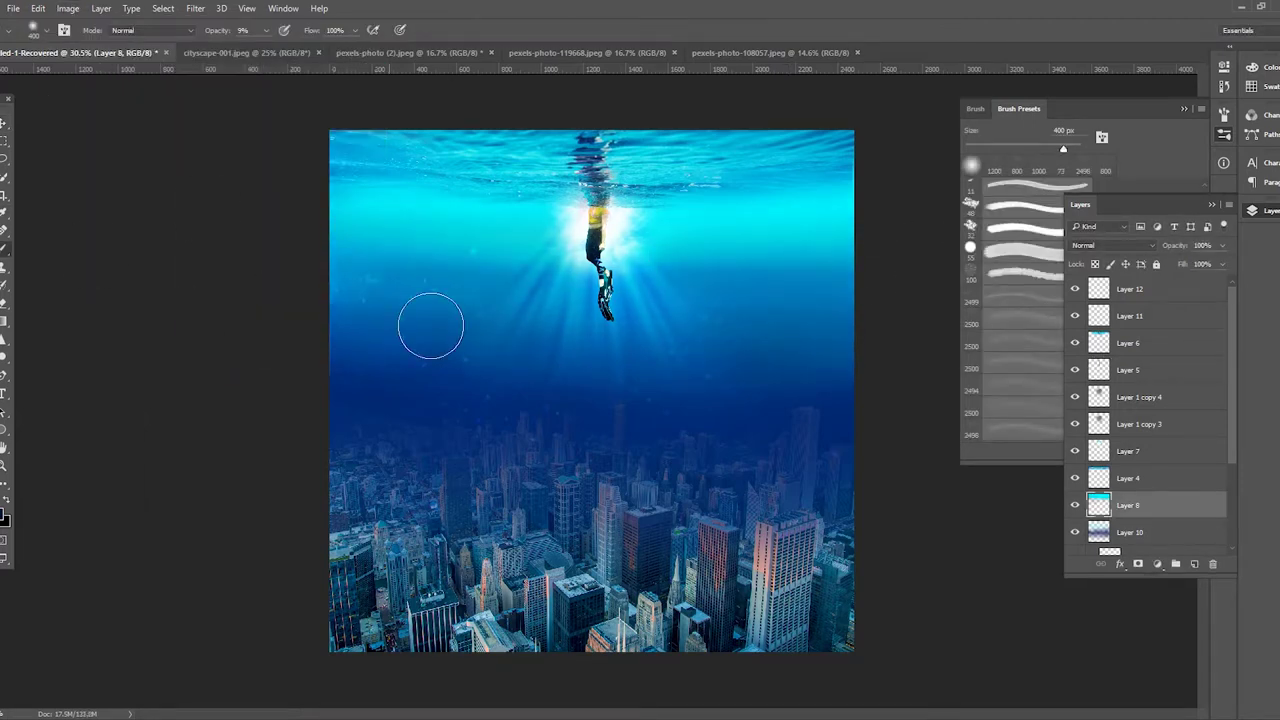
pyautogui.press('[')
pyautogui.press('[')
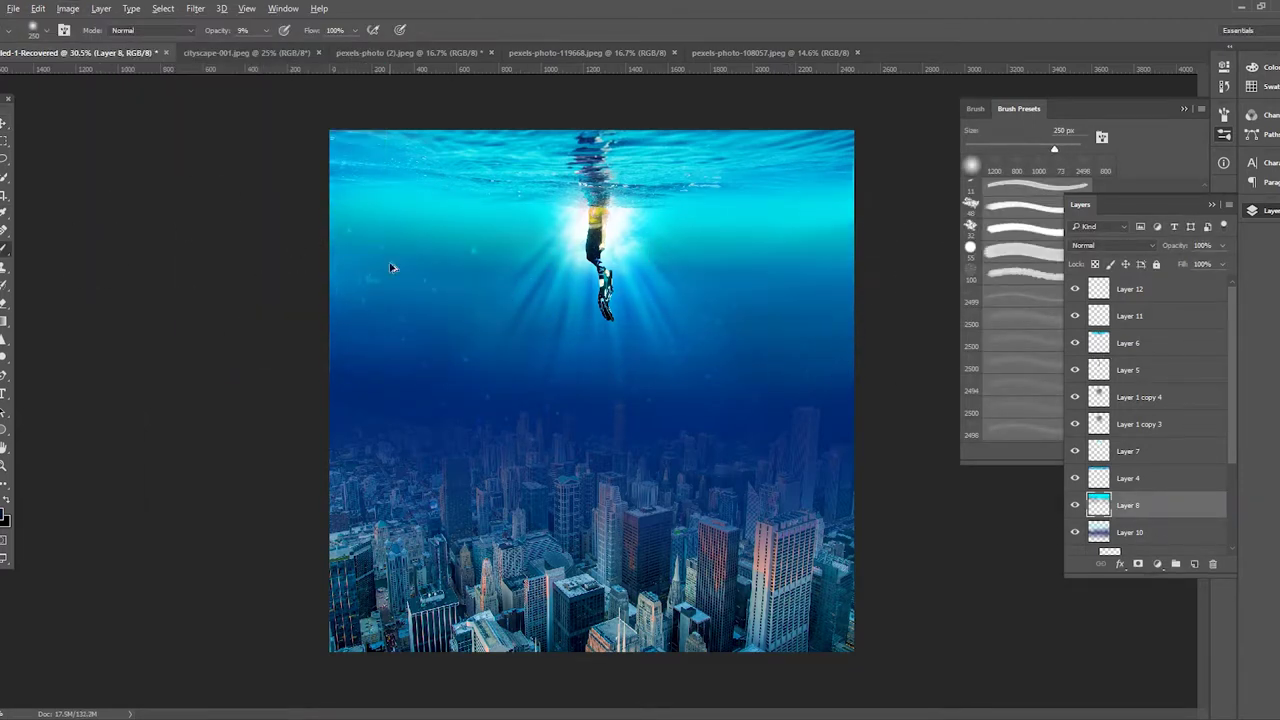
pyautogui.scroll(-3, 621, 268)
pyautogui.hotkey('alt', ']')
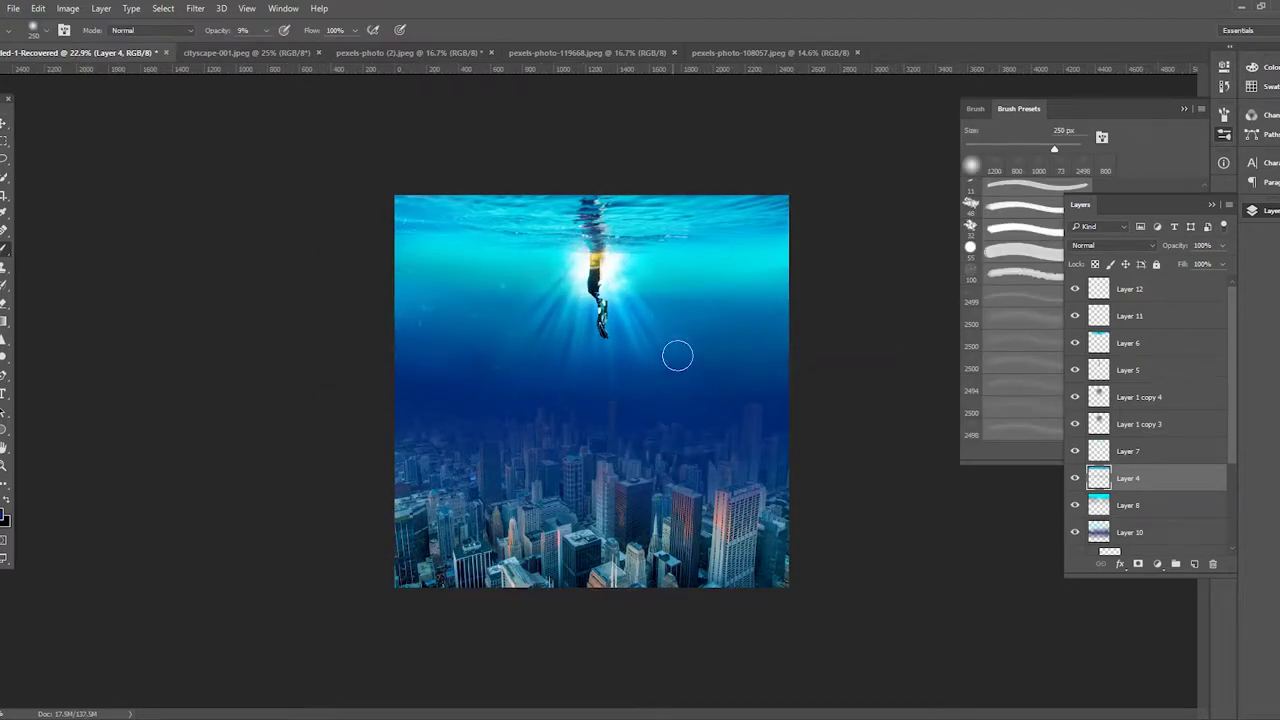
# Step: Switch to the Move tool and scroll the canvas view
pyautogui.press('v')
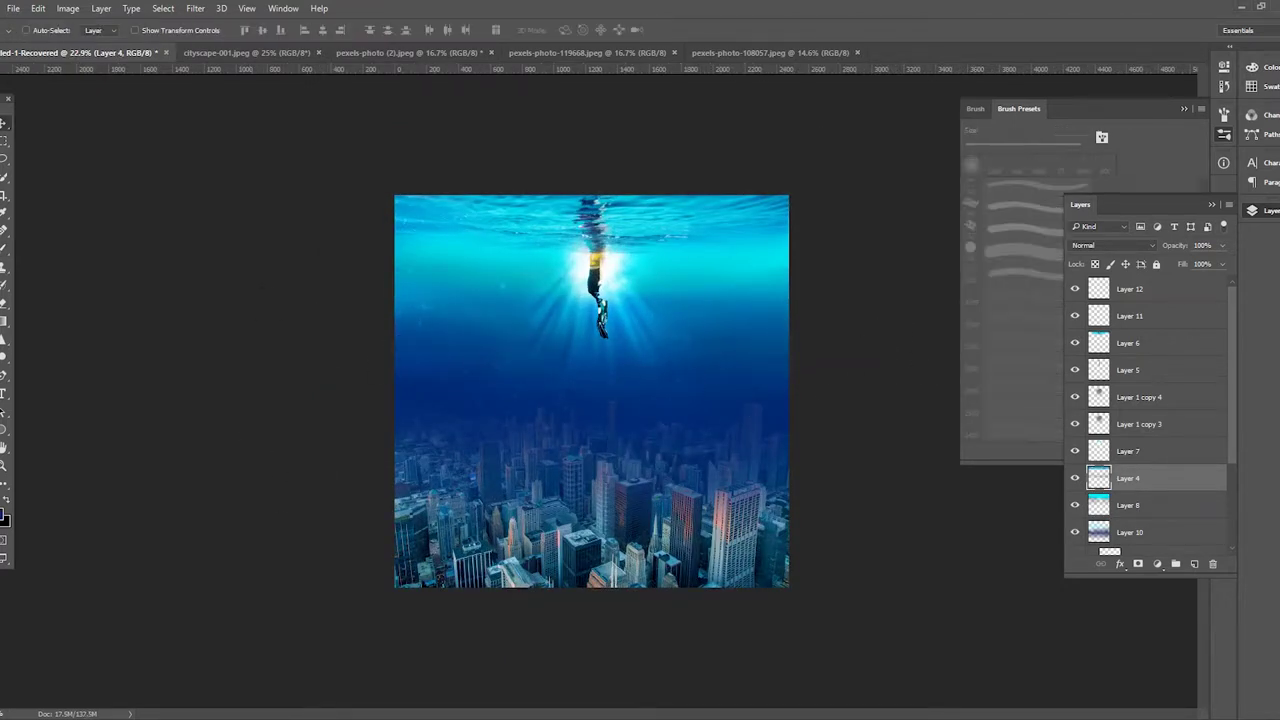
pyautogui.scroll(-3, 1150, 420)
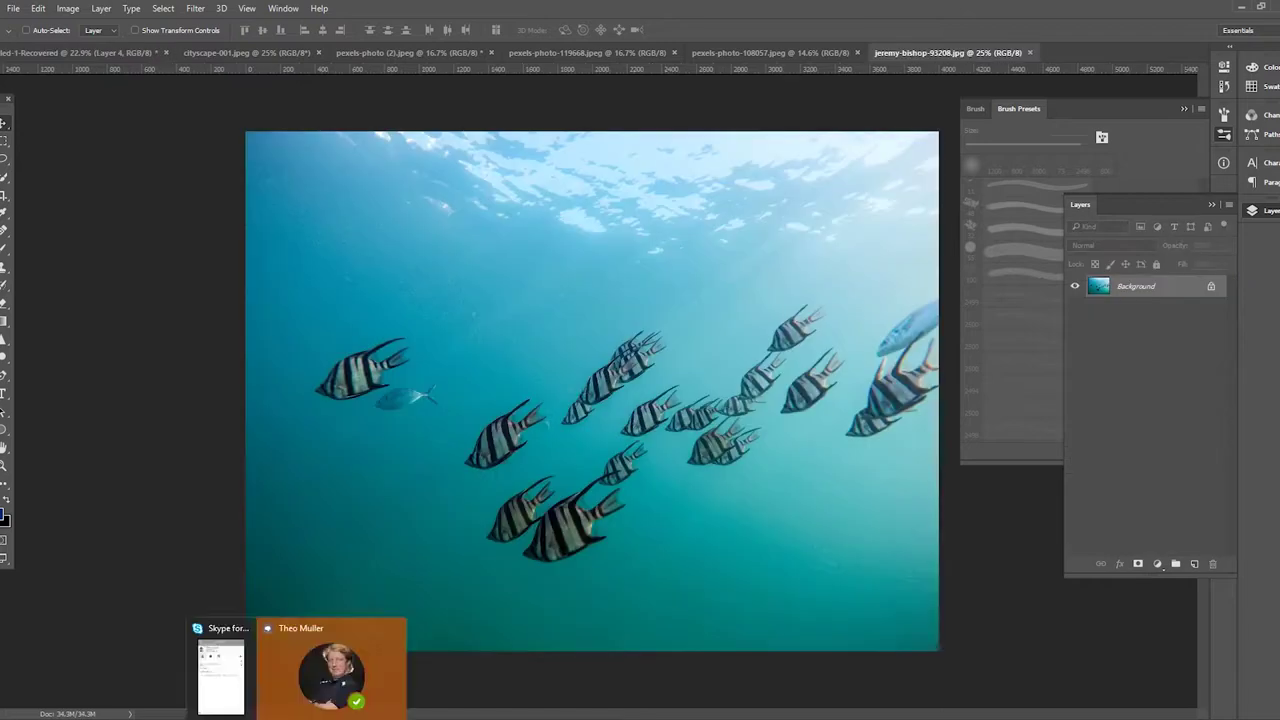